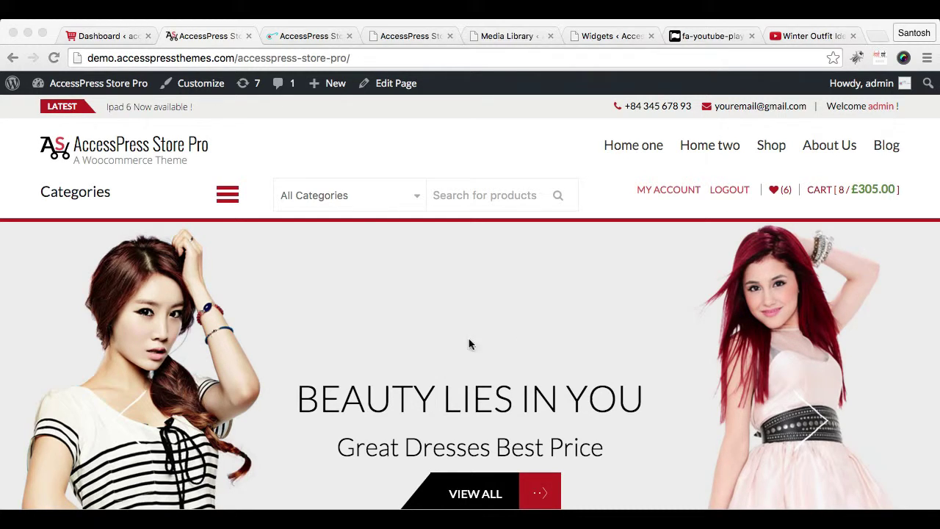
- Open Appearance > Widgets from the WordPress dashboard
{"action": "scroll", "coordinate": [498, 342], "scroll_direction": "down", "scroll_amount": 15}
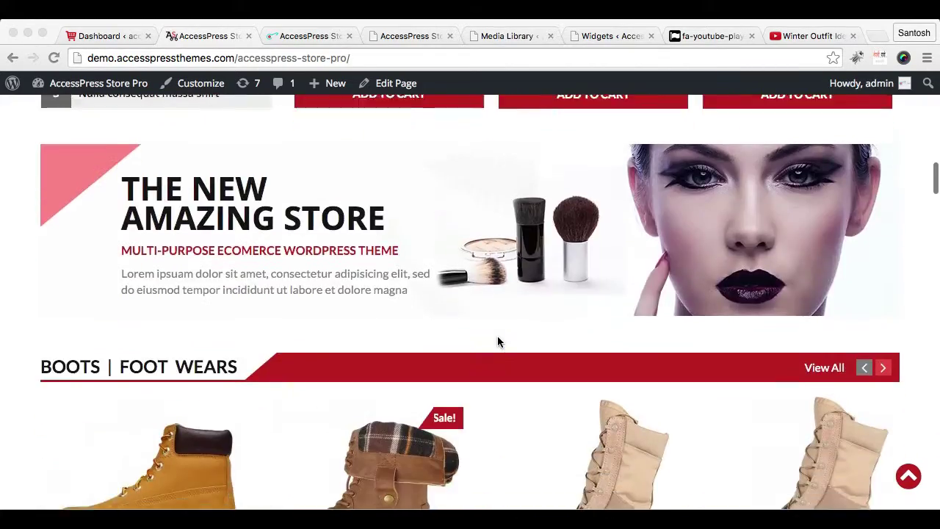
{"action": "scroll", "coordinate": [498, 340], "scroll_direction": "up", "scroll_amount": 3}
{"action": "scroll", "coordinate": [497, 340], "scroll_direction": "down", "scroll_amount": 7}
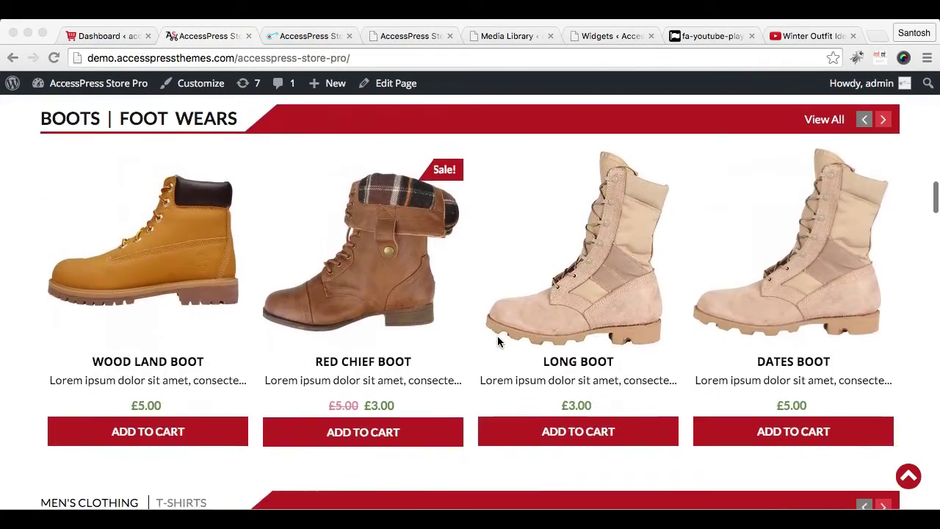
{"action": "scroll", "coordinate": [497, 342], "scroll_direction": "down", "scroll_amount": 8}
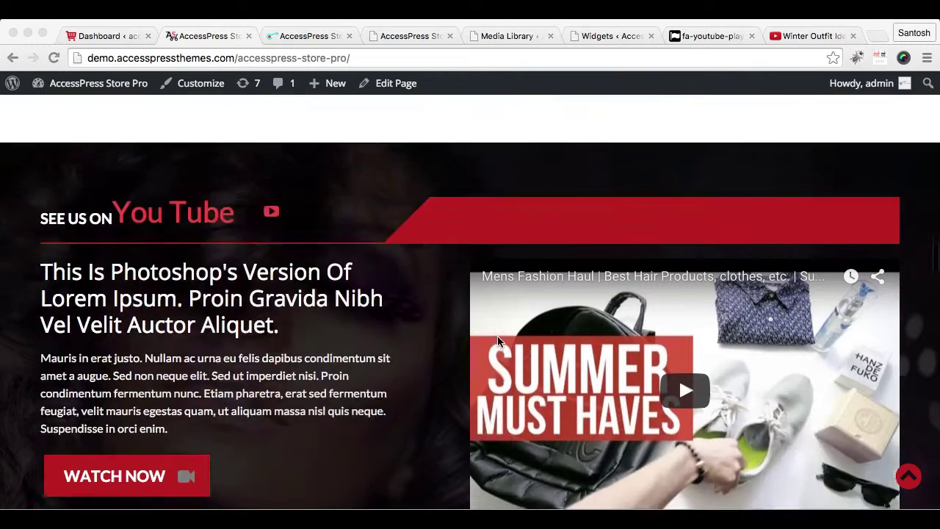
{"action": "scroll", "coordinate": [498, 341], "scroll_direction": "up", "scroll_amount": 2}
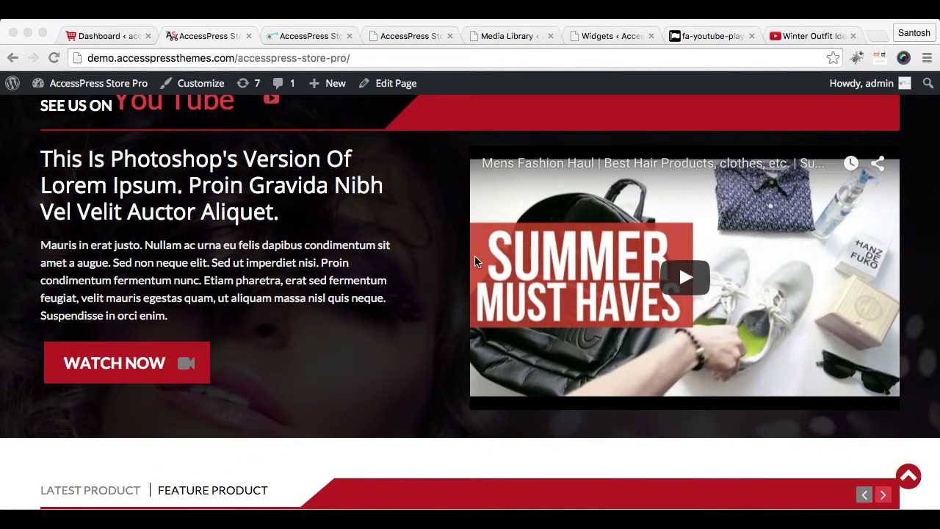
{"action": "scroll", "coordinate": [468, 314], "scroll_direction": "down", "scroll_amount": 5}
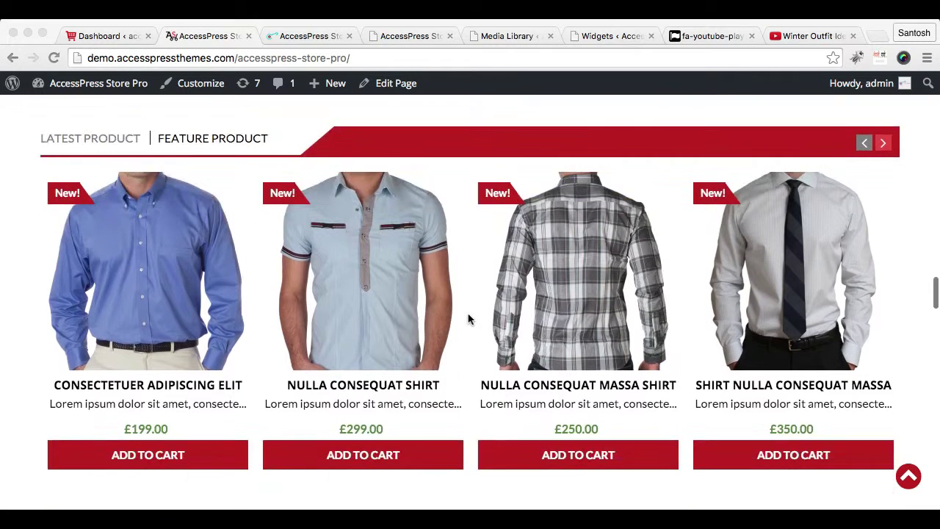
{"action": "scroll", "coordinate": [438, 223], "scroll_direction": "down", "scroll_amount": 5}
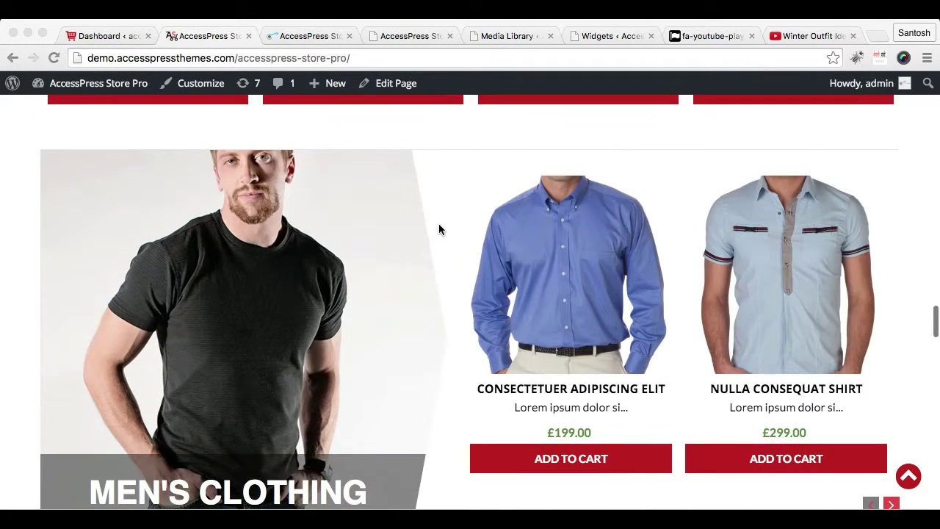
{"action": "scroll", "coordinate": [404, 284], "scroll_direction": "down", "scroll_amount": 6}
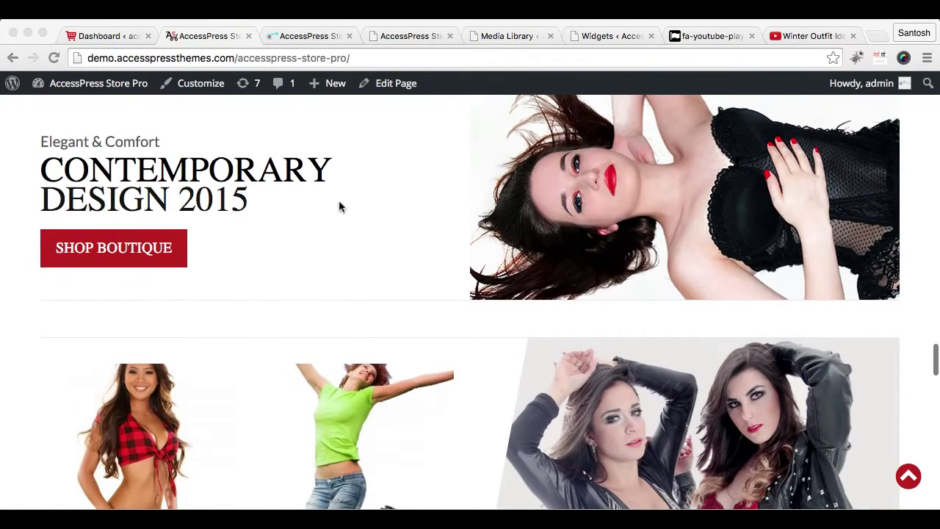
{"action": "scroll", "coordinate": [323, 459], "scroll_direction": "up", "scroll_amount": 12}
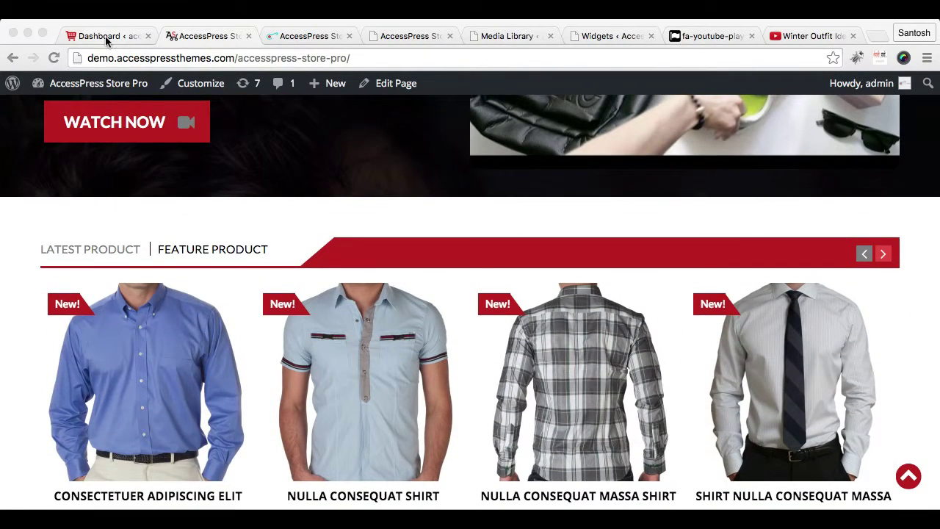
{"action": "left_click", "coordinate": [106, 37]}
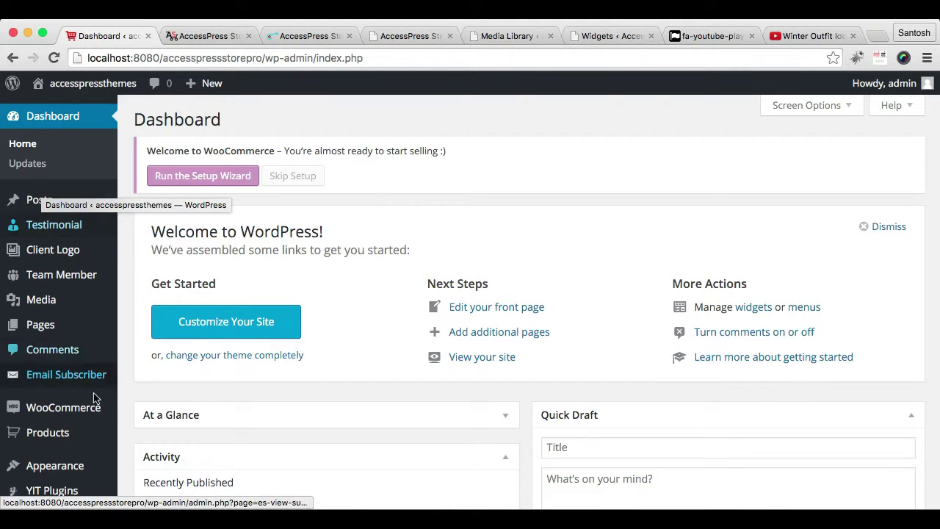
{"action": "mouse_move", "coordinate": [94, 472]}
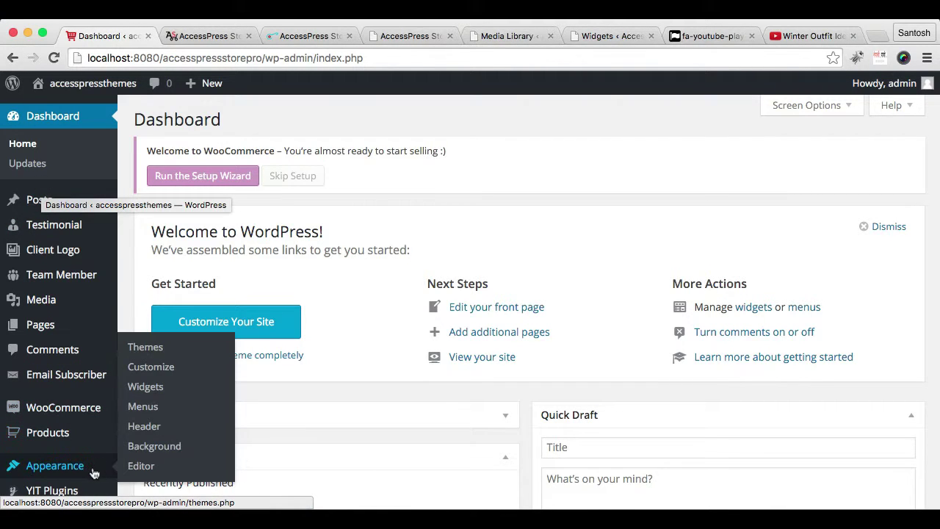
{"action": "left_click", "coordinate": [151, 387]}
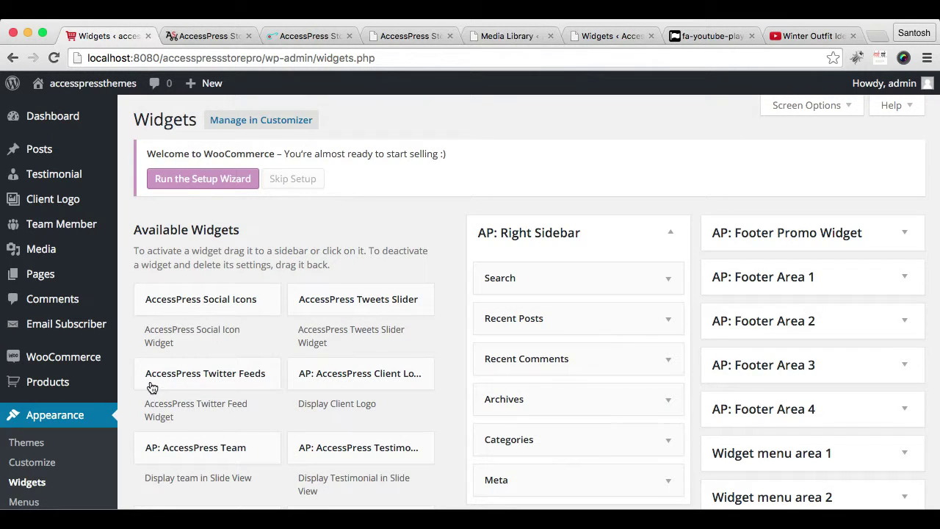
- Browse the Available Widgets list and widget areas, glancing at the live demo store for comparison
{"action": "scroll", "coordinate": [499, 470], "scroll_direction": "down", "scroll_amount": 10}
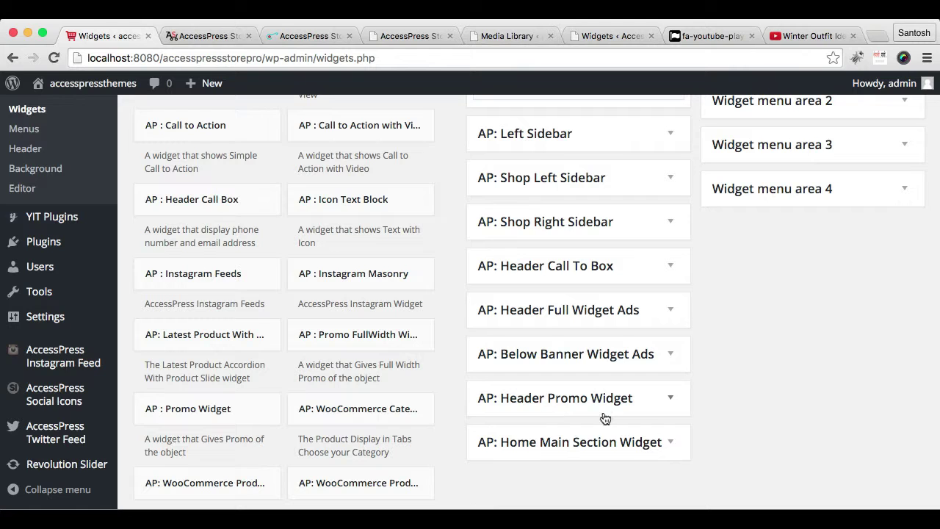
{"action": "left_click", "coordinate": [235, 42]}
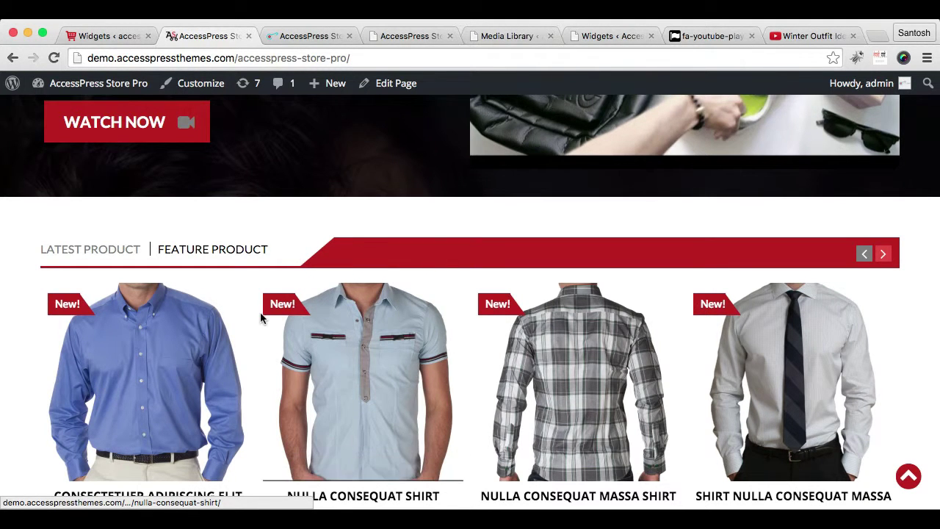
{"action": "left_click", "coordinate": [125, 38]}
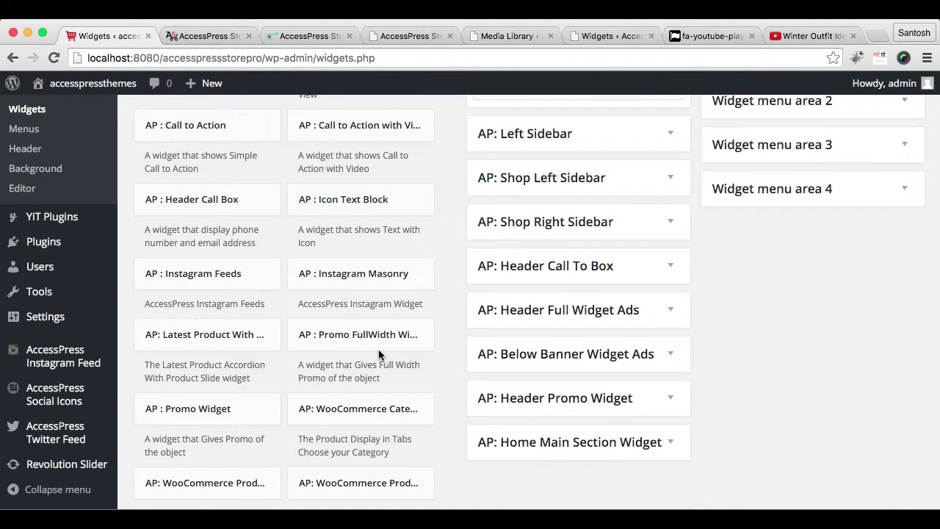
{"action": "scroll", "coordinate": [378, 355], "scroll_direction": "down", "scroll_amount": 4}
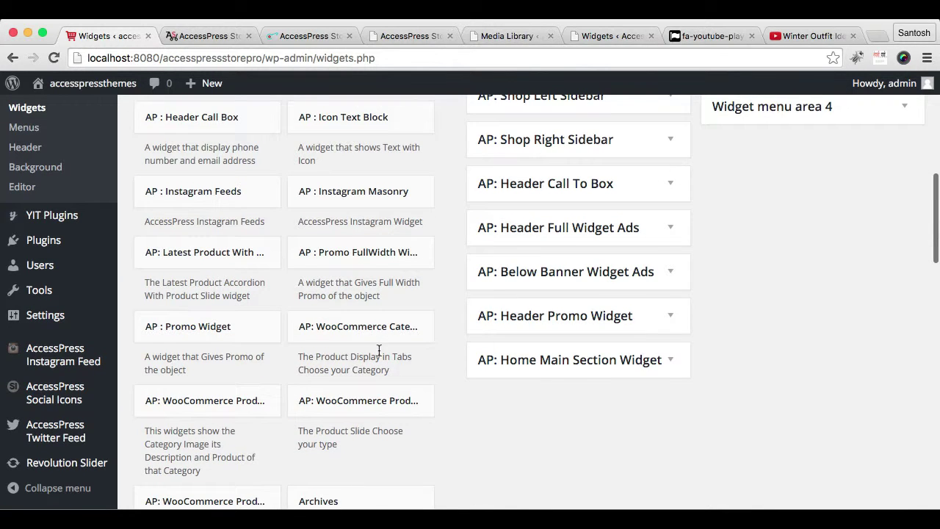
{"action": "scroll", "coordinate": [379, 350], "scroll_direction": "down", "scroll_amount": 2}
{"action": "scroll", "coordinate": [378, 351], "scroll_direction": "down", "scroll_amount": 2}
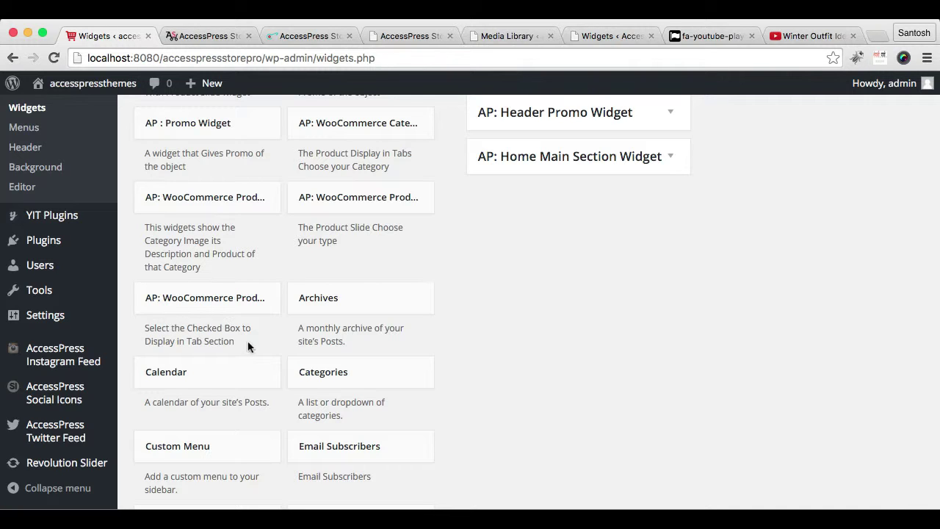
- Add the AP: WooCommerce Product Tab widget to AP: Home Main Section Widget
{"action": "left_click", "coordinate": [245, 301]}
{"action": "scroll", "coordinate": [370, 411], "scroll_direction": "down", "scroll_amount": 4}
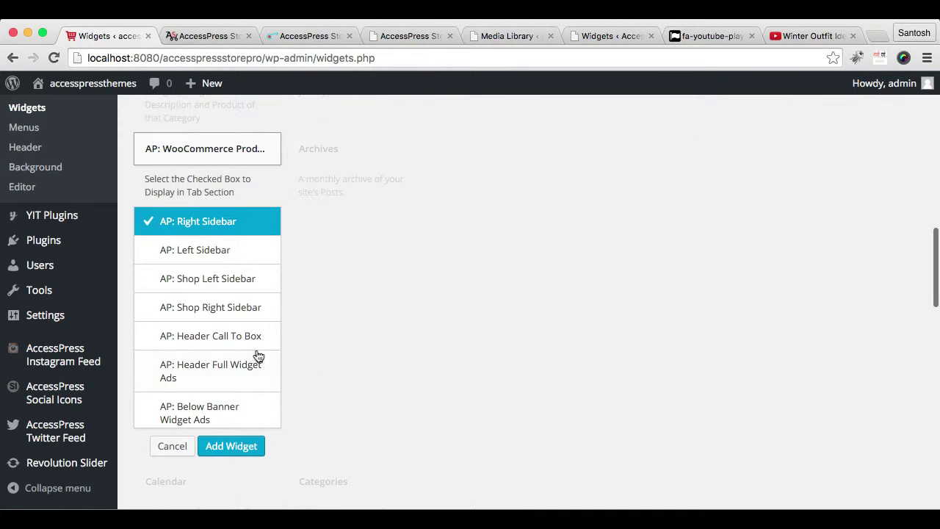
{"action": "scroll", "coordinate": [234, 377], "scroll_direction": "down", "scroll_amount": 3}
{"action": "left_click", "coordinate": [210, 391]}
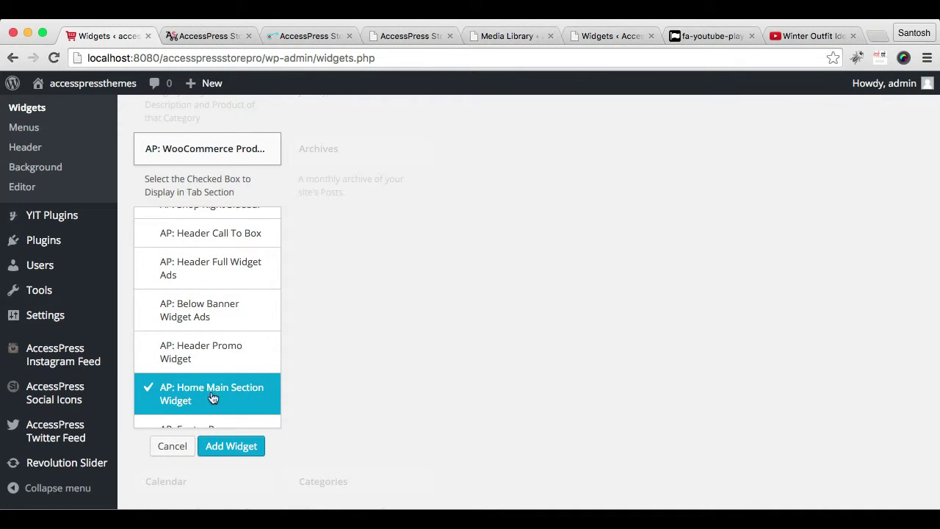
{"action": "left_click", "coordinate": [243, 449]}
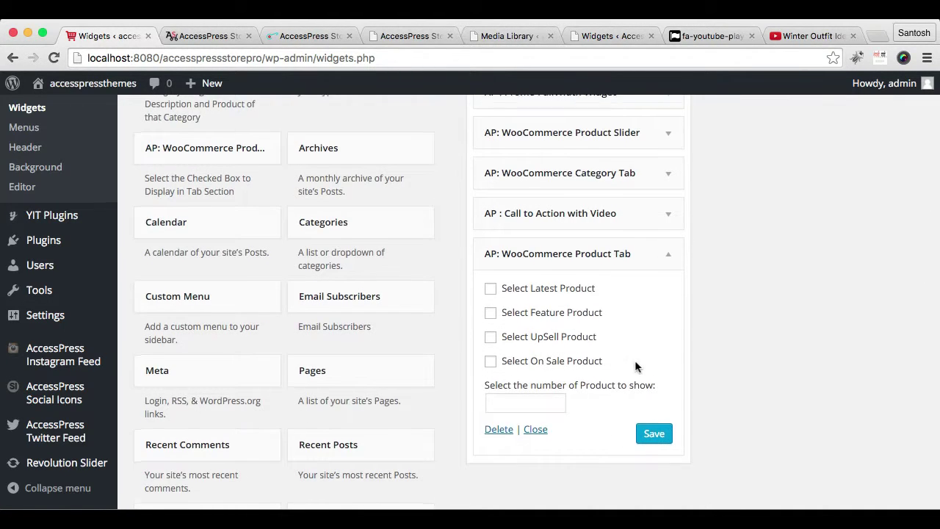
{"action": "scroll", "coordinate": [635, 363], "scroll_direction": "down", "scroll_amount": 1}
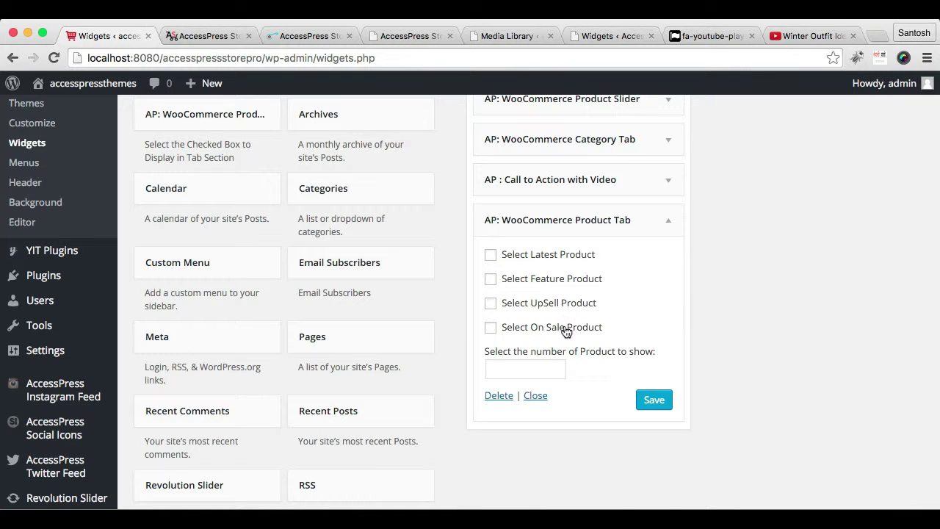
- Tick Latest and Feature Product, set the product count to 4, and save the widget
{"action": "left_click", "coordinate": [491, 255]}
{"action": "left_click", "coordinate": [491, 280]}
{"action": "left_click", "coordinate": [557, 373]}
{"action": "type", "text": "4"}
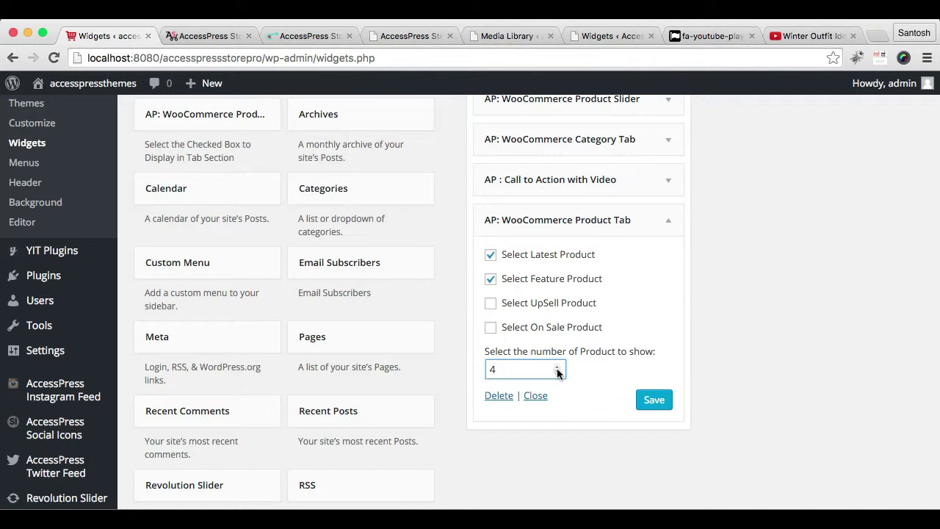
{"action": "left_click", "coordinate": [661, 404]}
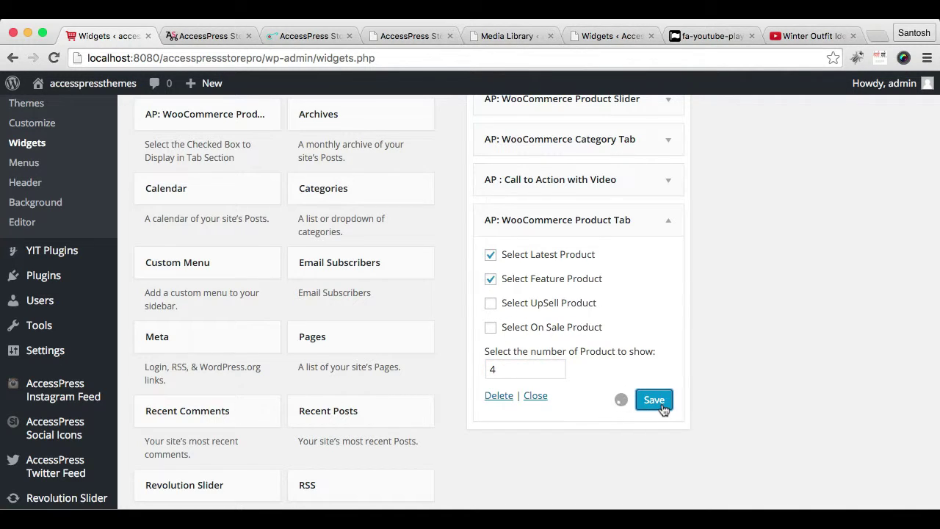
- Collapse the saved widget and open the store's front end in a new tab
{"action": "left_click", "coordinate": [536, 396]}
{"action": "mouse_move", "coordinate": [92, 86]}
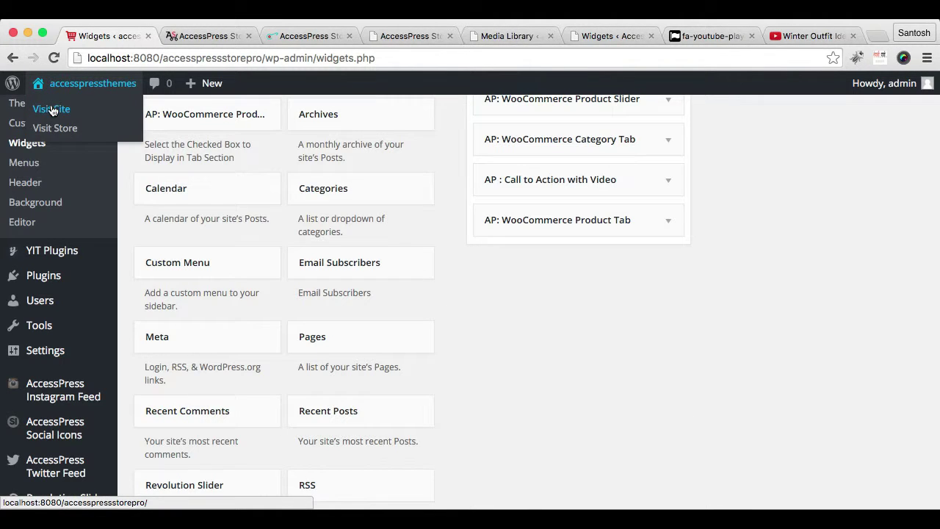
{"action": "right_click", "coordinate": [51, 110]}
{"action": "left_click", "coordinate": [73, 111]}
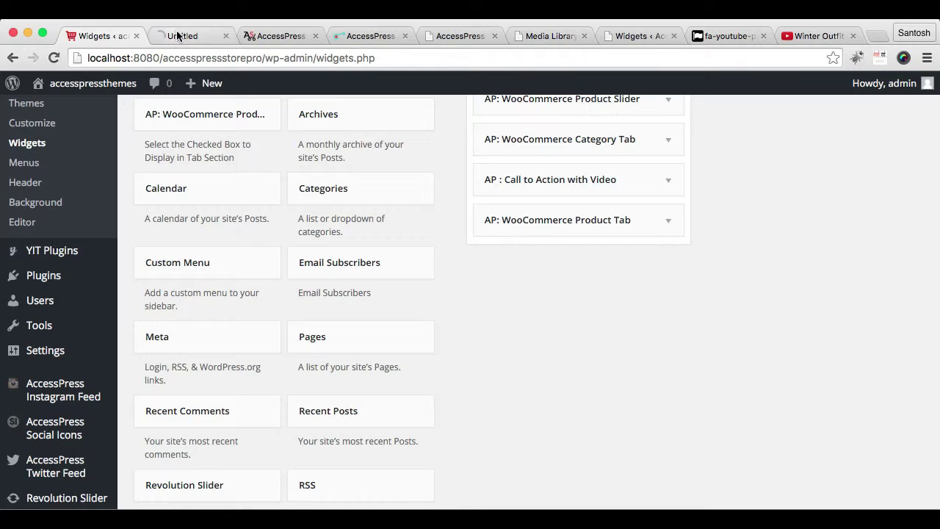
{"action": "left_click", "coordinate": [195, 35]}
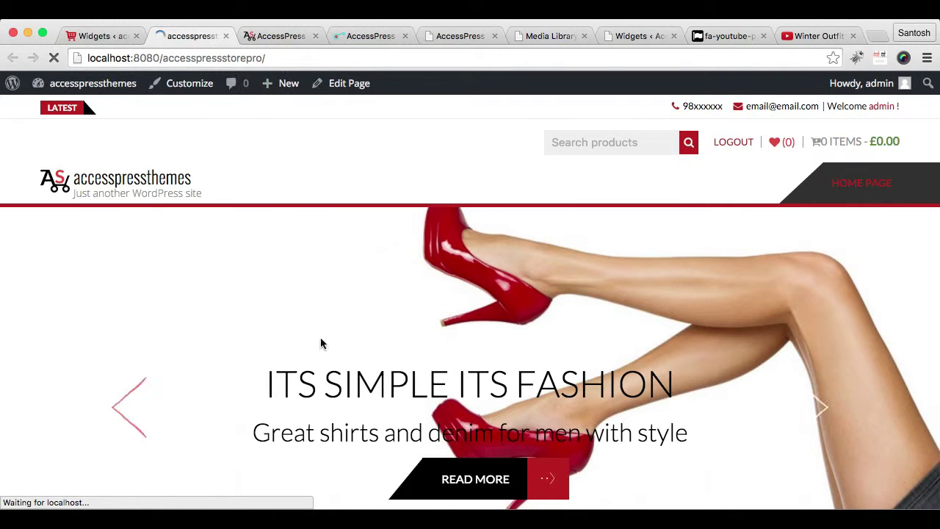
- Check the homepage's Feature and Latest Product tabs, then view the demo's men's clothing section
{"action": "scroll", "coordinate": [343, 338], "scroll_direction": "down", "scroll_amount": 4}
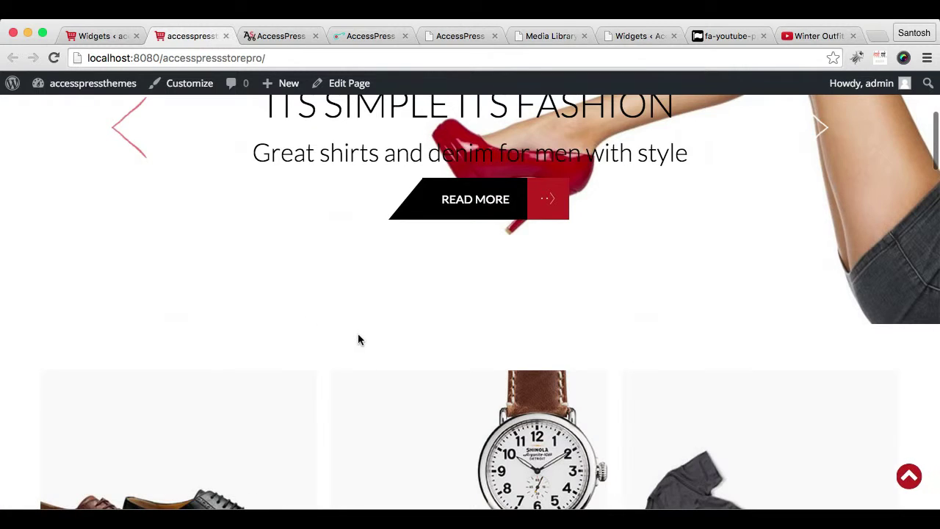
{"action": "scroll", "coordinate": [358, 334], "scroll_direction": "down", "scroll_amount": 8}
{"action": "scroll", "coordinate": [359, 338], "scroll_direction": "down", "scroll_amount": 8}
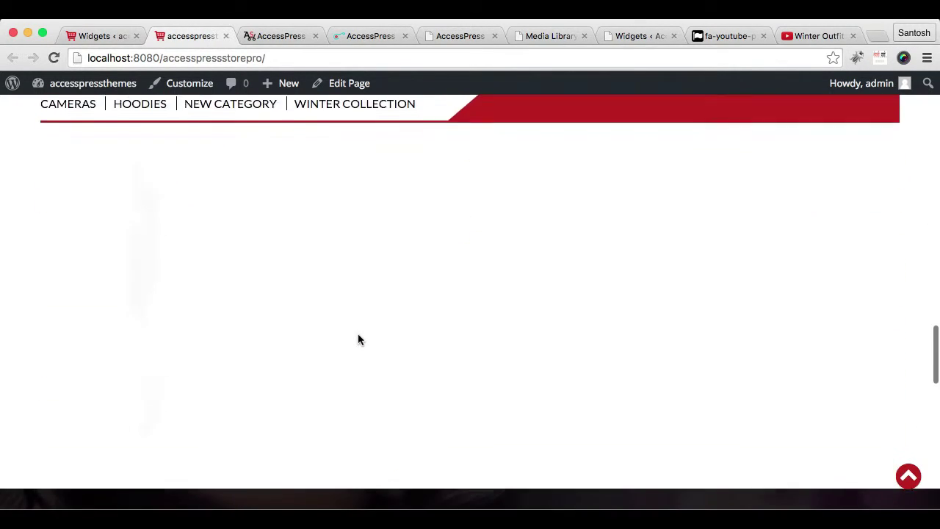
{"action": "scroll", "coordinate": [358, 334], "scroll_direction": "down", "scroll_amount": 9}
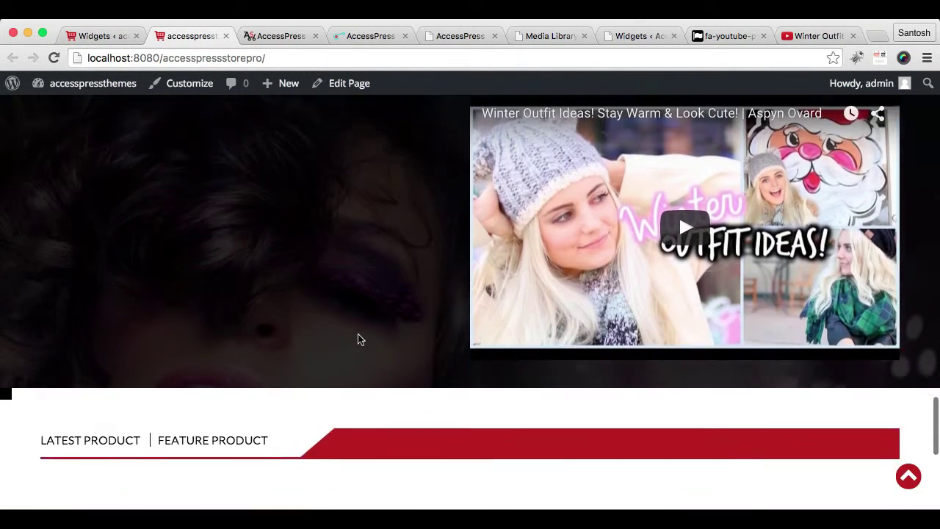
{"action": "scroll", "coordinate": [358, 339], "scroll_direction": "down", "scroll_amount": 2}
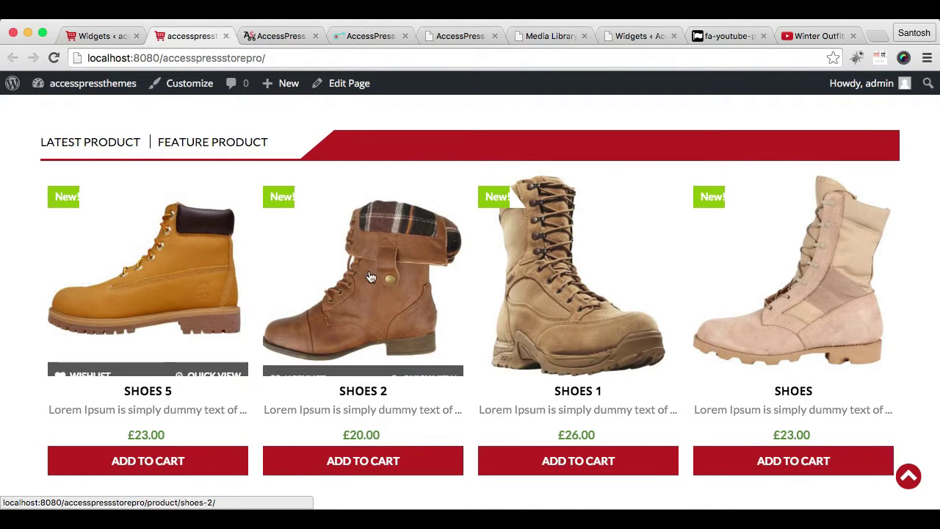
{"action": "mouse_move", "coordinate": [728, 303]}
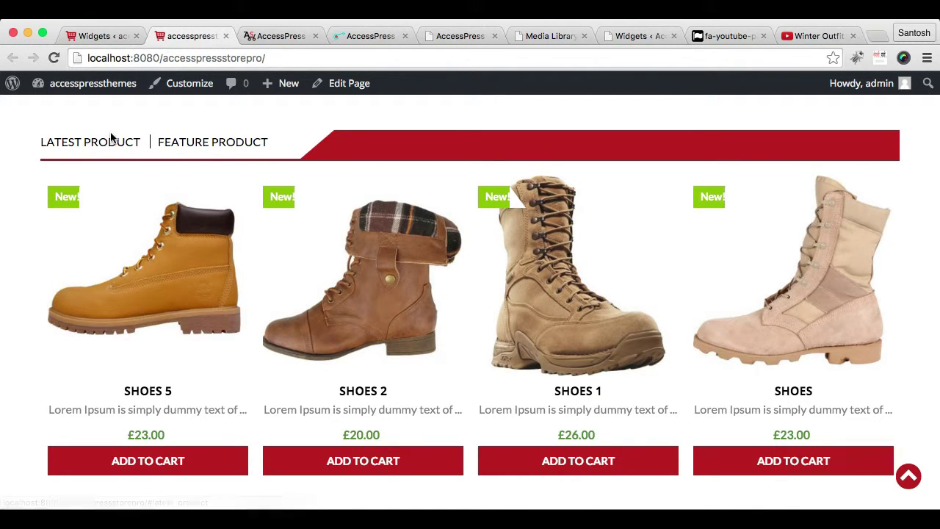
{"action": "left_click", "coordinate": [192, 142]}
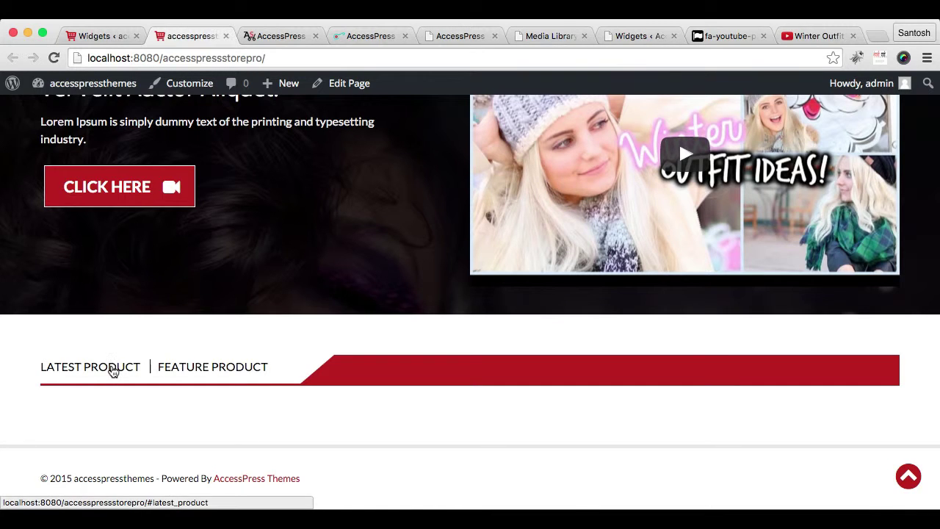
{"action": "left_click", "coordinate": [112, 371]}
{"action": "scroll", "coordinate": [369, 425], "scroll_direction": "down", "scroll_amount": 3}
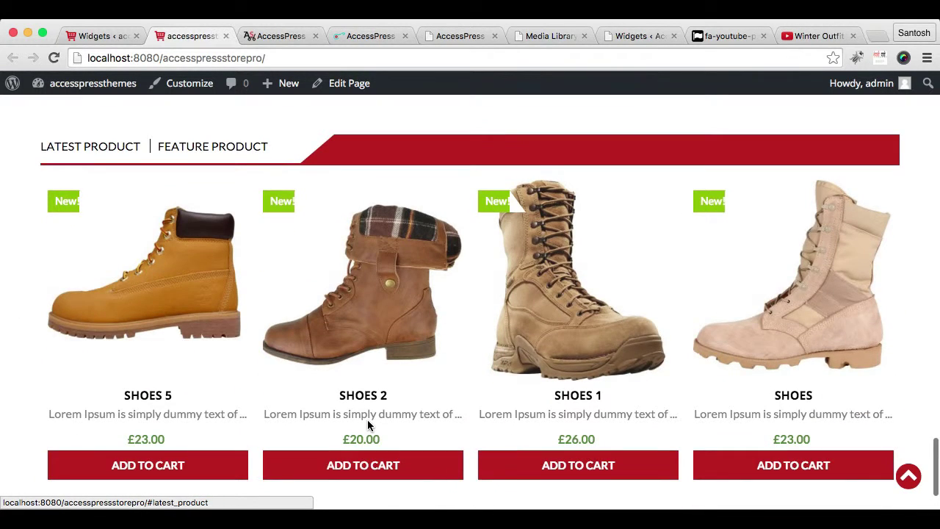
{"action": "left_click", "coordinate": [289, 35]}
{"action": "scroll", "coordinate": [398, 252], "scroll_direction": "down", "scroll_amount": 5}
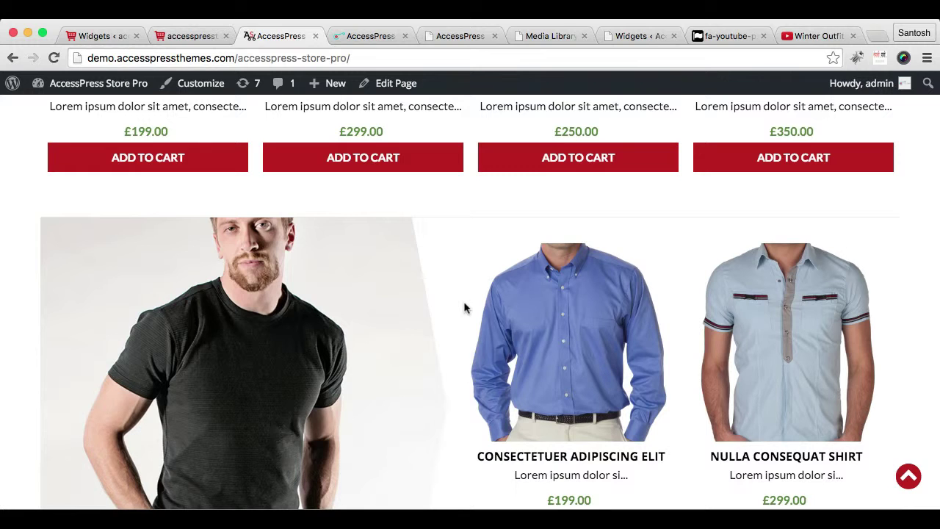
- Place an AP: WooCommerce Product Category widget in AP: Home Main Section Widget
{"action": "left_click", "coordinate": [103, 35]}
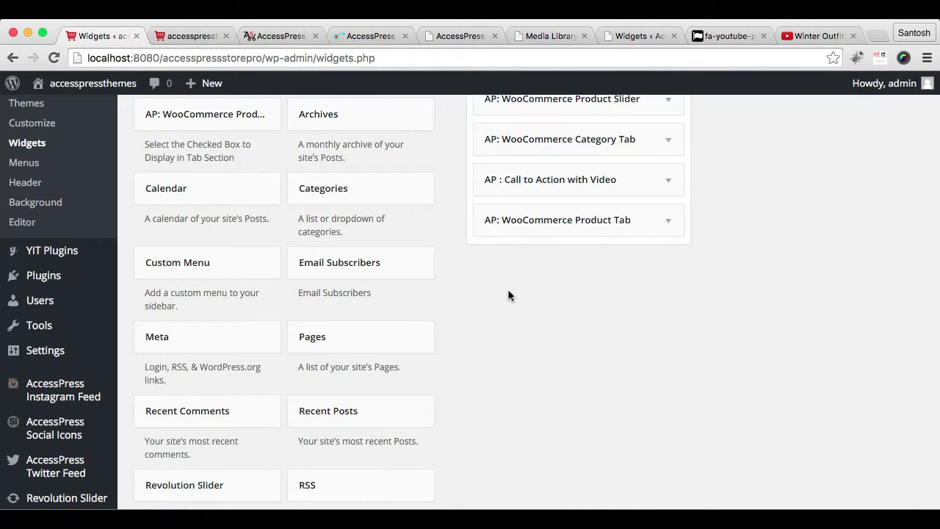
{"action": "scroll", "coordinate": [508, 290], "scroll_direction": "up", "scroll_amount": 3}
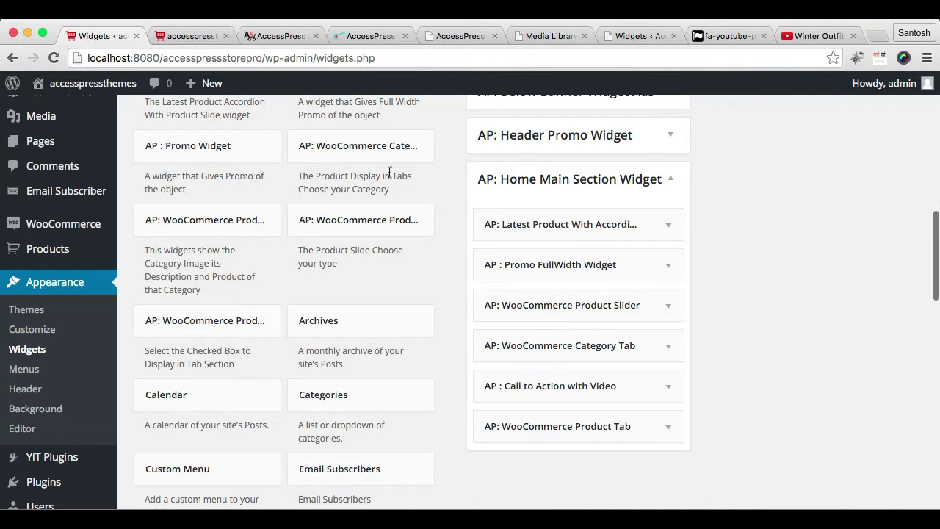
{"action": "scroll", "coordinate": [389, 194], "scroll_direction": "up", "scroll_amount": 1}
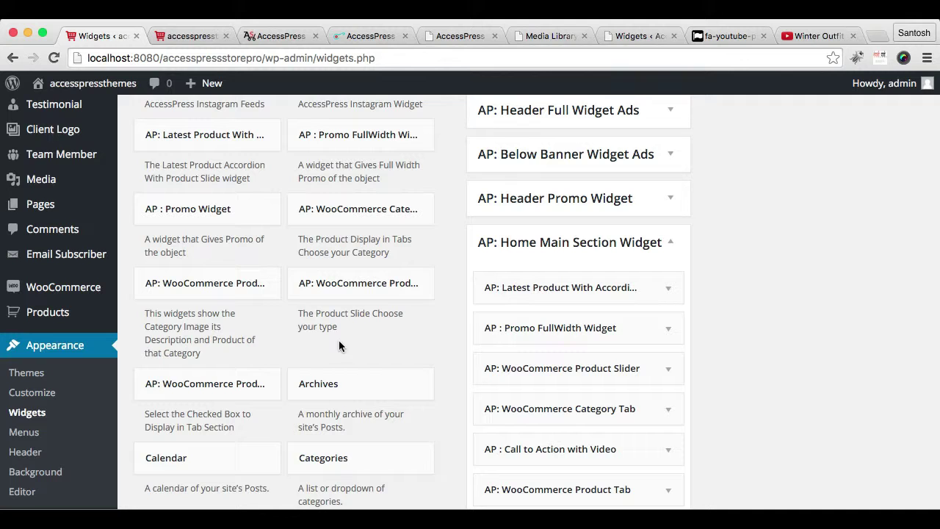
{"action": "left_click", "coordinate": [234, 291]}
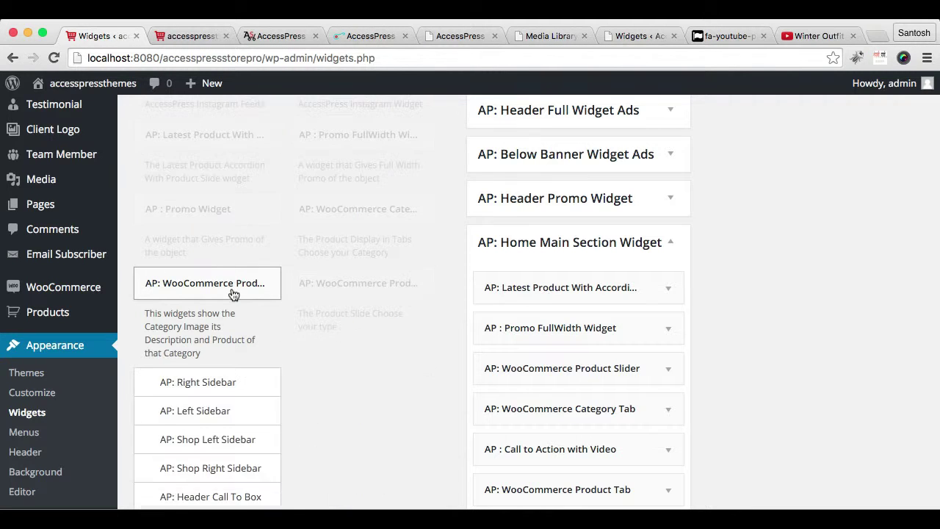
{"action": "scroll", "coordinate": [285, 399], "scroll_direction": "down", "scroll_amount": 5}
{"action": "left_click", "coordinate": [230, 386]}
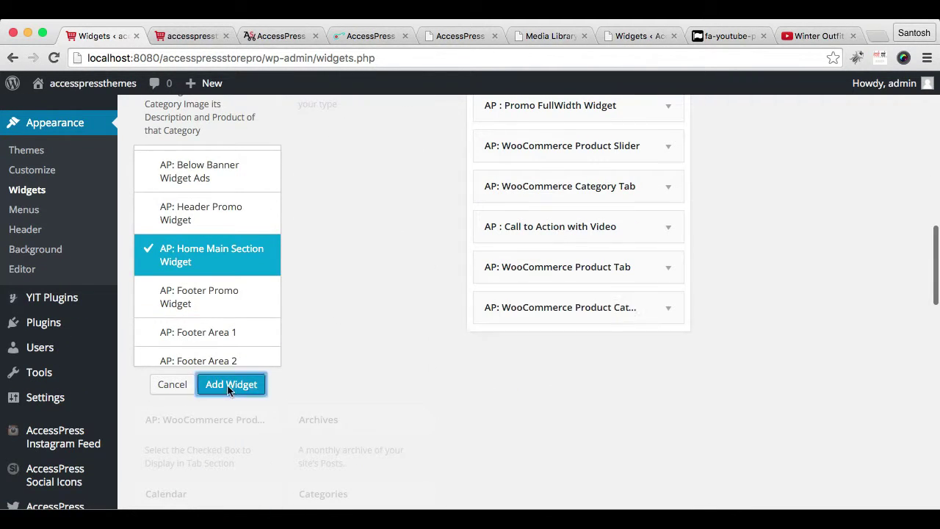
{"action": "scroll", "coordinate": [669, 366], "scroll_direction": "down", "scroll_amount": 3}
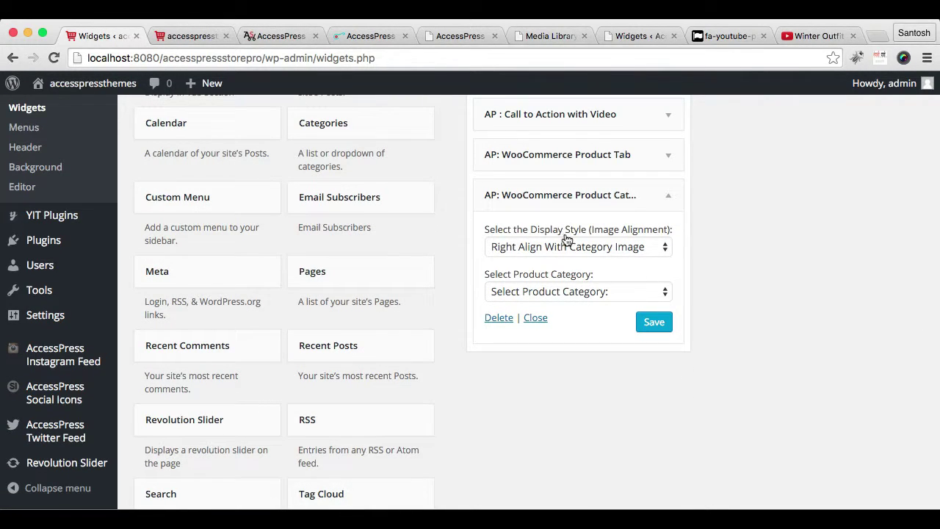
- Set the category widget's display to Left Align With Category Image, checking the demo's layout
{"action": "left_click", "coordinate": [618, 252]}
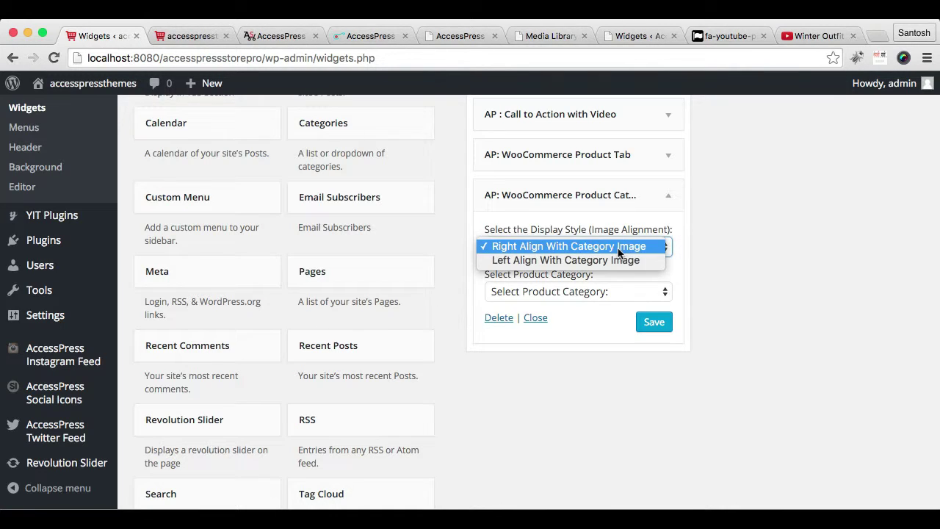
{"action": "left_click", "coordinate": [578, 260]}
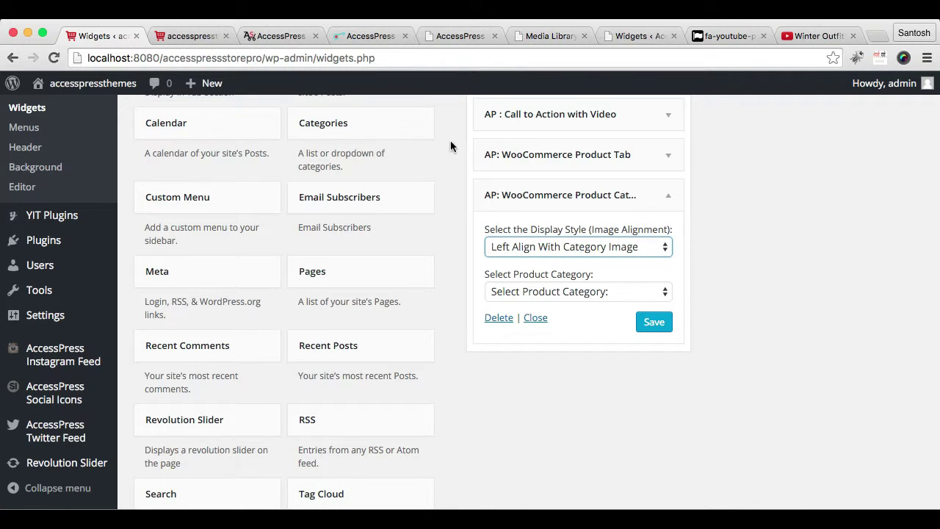
{"action": "left_click", "coordinate": [288, 36]}
{"action": "scroll", "coordinate": [566, 373], "scroll_direction": "down", "scroll_amount": 3}
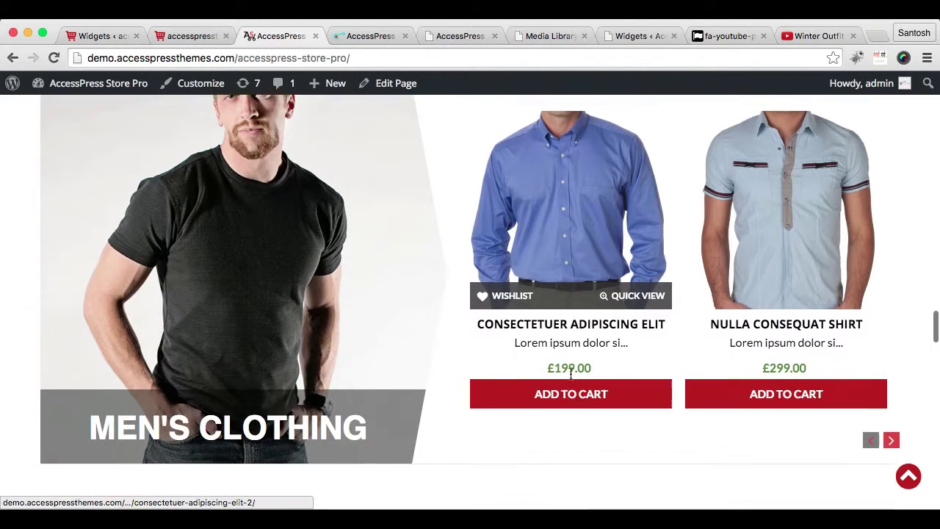
{"action": "scroll", "coordinate": [571, 373], "scroll_direction": "up", "scroll_amount": 1}
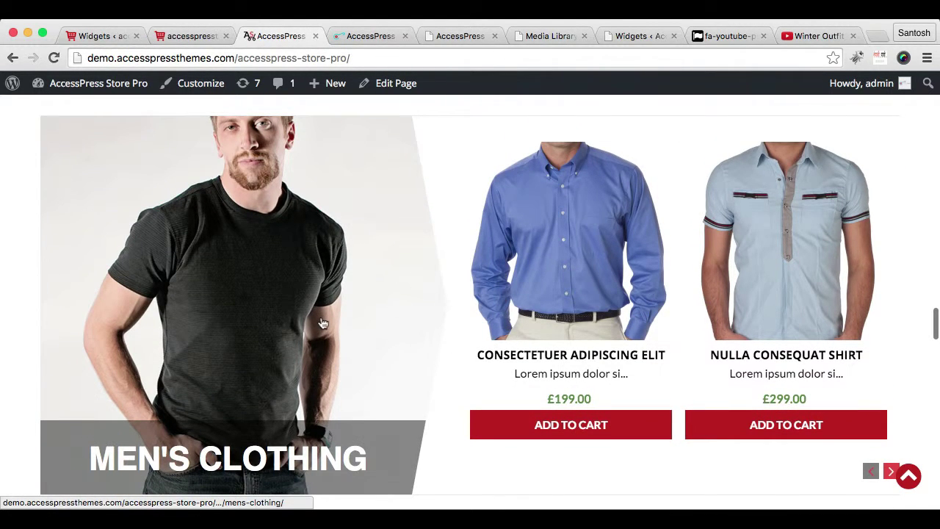
{"action": "mouse_move", "coordinate": [528, 260]}
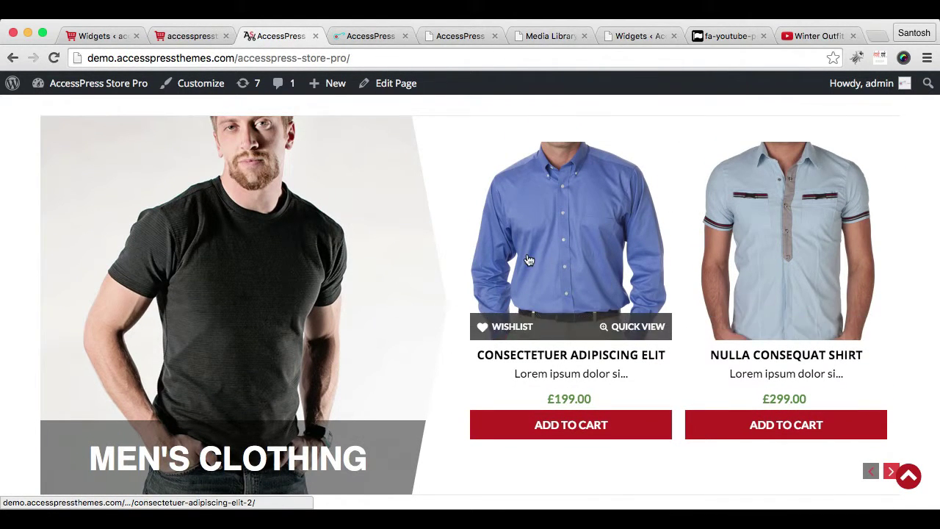
{"action": "left_click", "coordinate": [114, 36]}
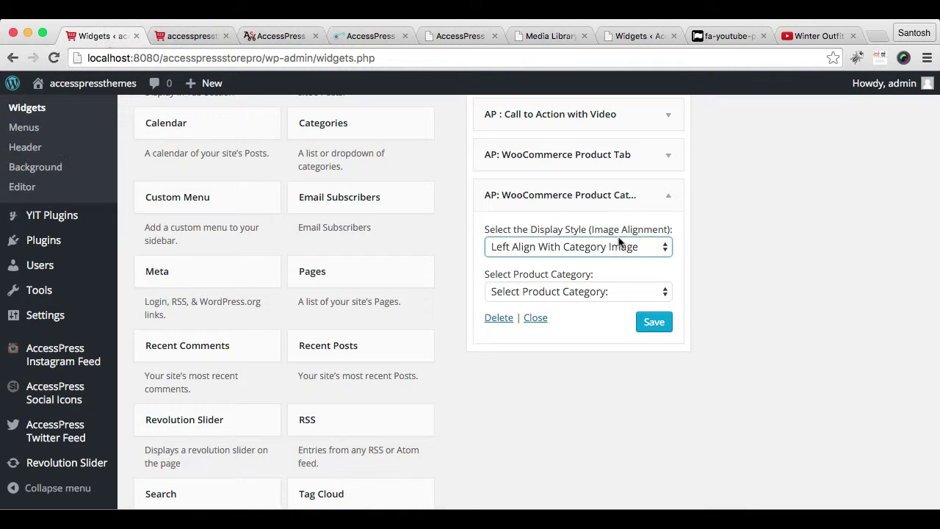
- Choose Winter Collection as the category, save the widget, and return to the store homepage
{"action": "left_click", "coordinate": [640, 291]}
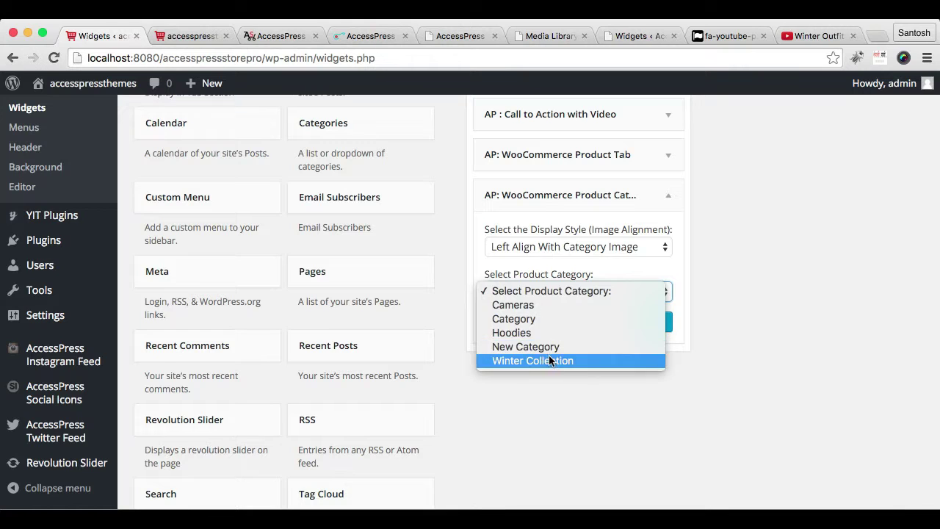
{"action": "left_click", "coordinate": [550, 360]}
{"action": "left_click", "coordinate": [654, 324]}
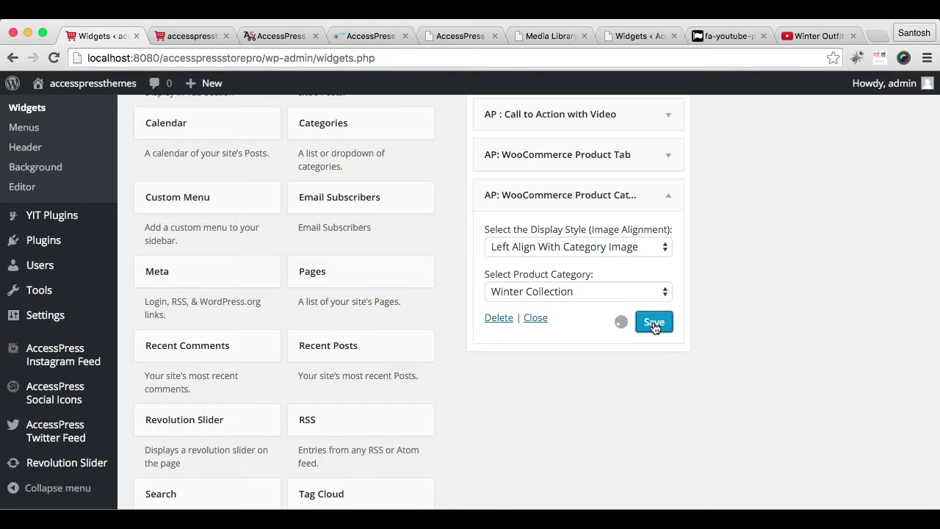
{"action": "left_click", "coordinate": [196, 37]}
{"action": "left_click", "coordinate": [273, 58]}
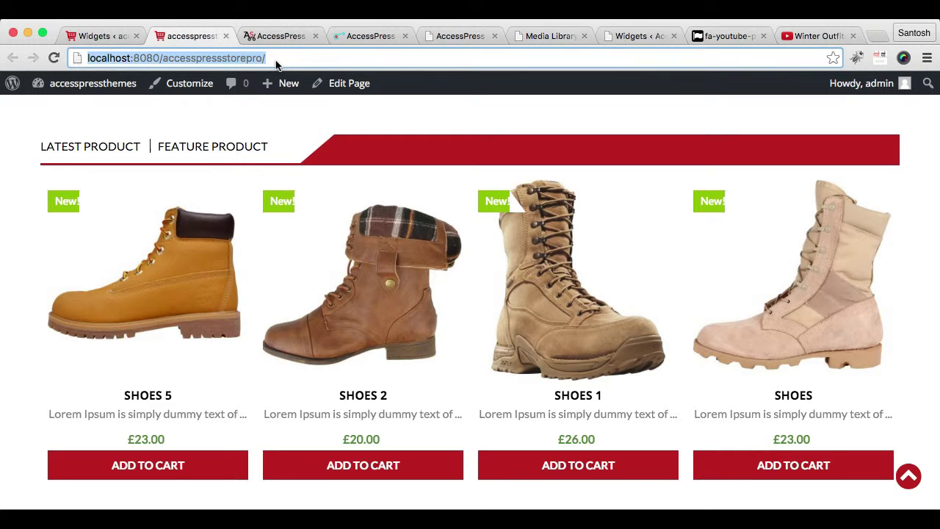
{"action": "key", "text": "Return"}
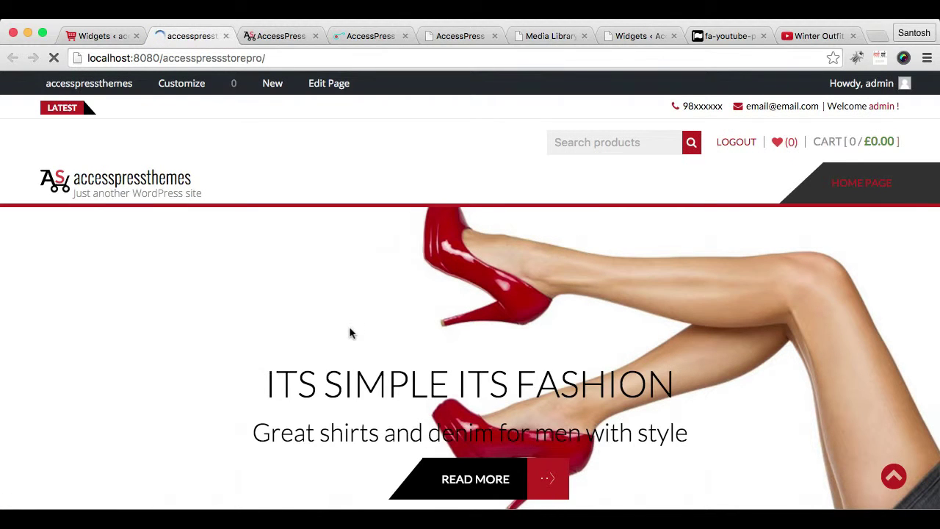
{"action": "scroll", "coordinate": [350, 332], "scroll_direction": "down", "scroll_amount": 15}
{"action": "scroll", "coordinate": [349, 333], "scroll_direction": "down", "scroll_amount": 10}
{"action": "scroll", "coordinate": [350, 334], "scroll_direction": "down", "scroll_amount": 3}
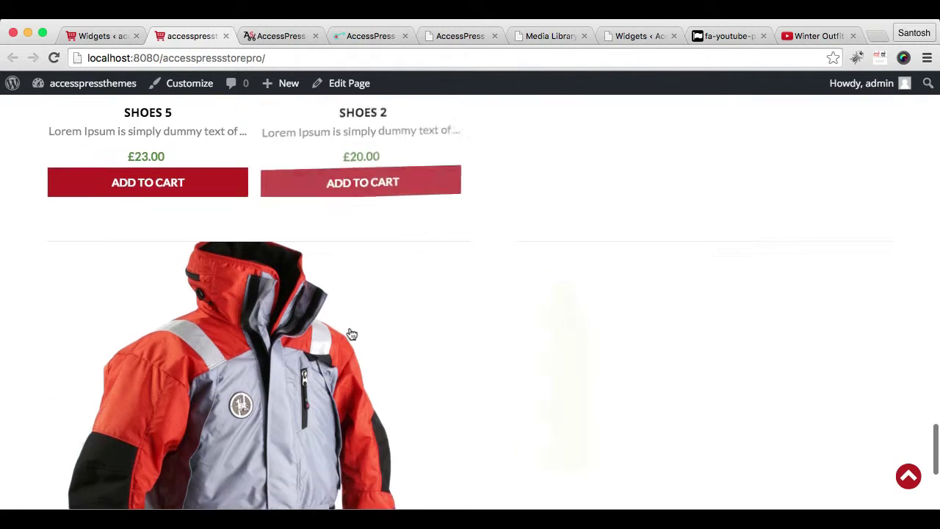
{"action": "scroll", "coordinate": [351, 334], "scroll_direction": "down", "scroll_amount": 3}
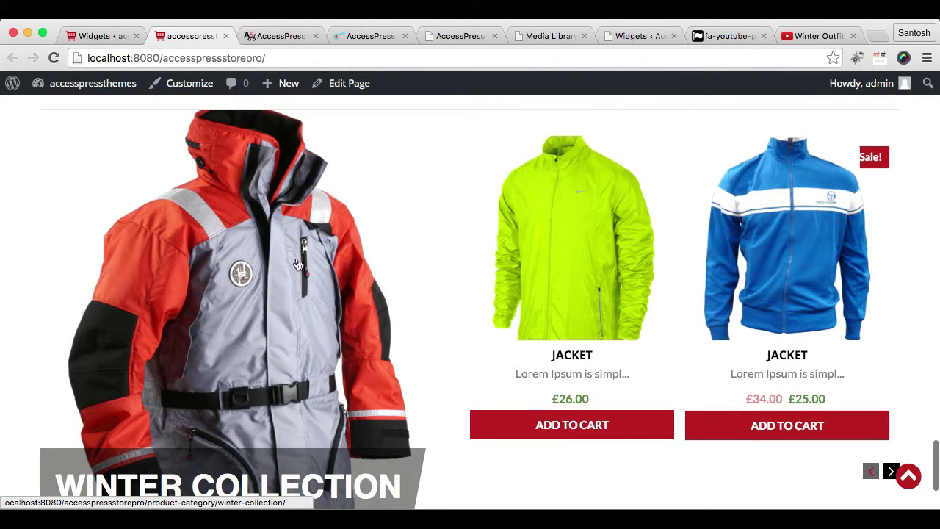
{"action": "scroll", "coordinate": [512, 408], "scroll_direction": "down", "scroll_amount": 3}
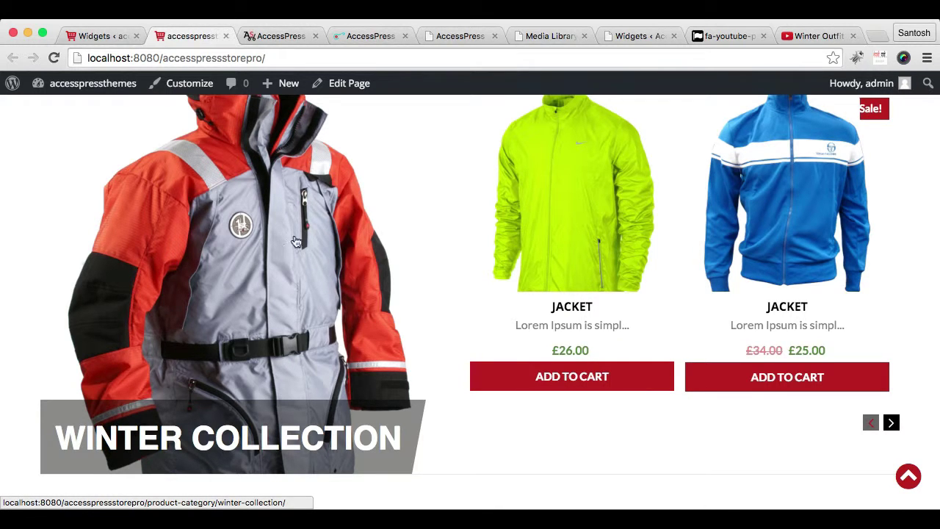
{"action": "scroll", "coordinate": [253, 225], "scroll_direction": "up", "scroll_amount": 1}
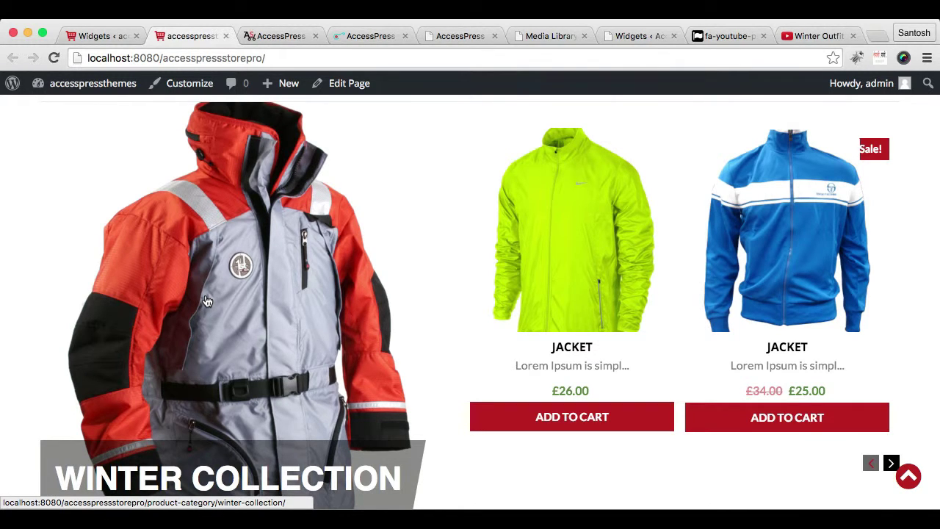
- Open Products > Categories in a new tab, review the five categories, then close it
{"action": "left_click", "coordinate": [109, 37]}
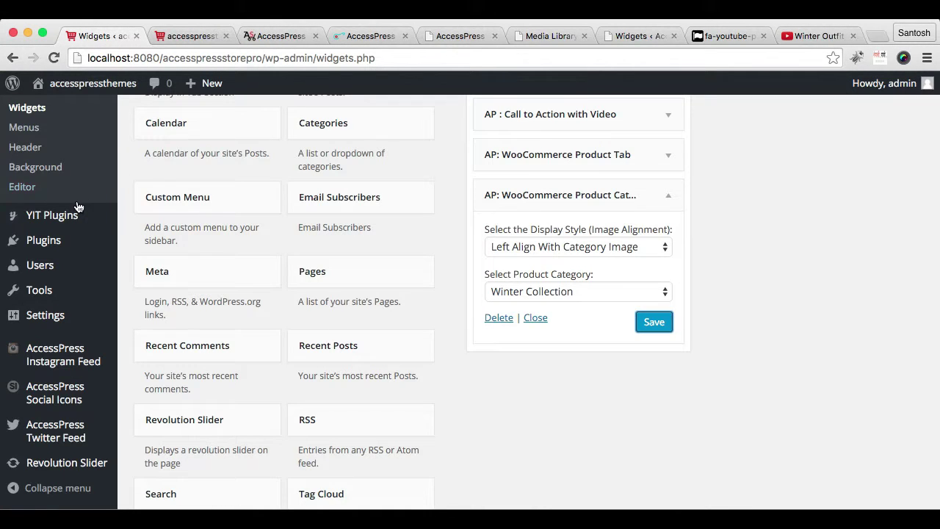
{"action": "scroll", "coordinate": [74, 206], "scroll_direction": "up", "scroll_amount": 5}
{"action": "mouse_move", "coordinate": [65, 204]}
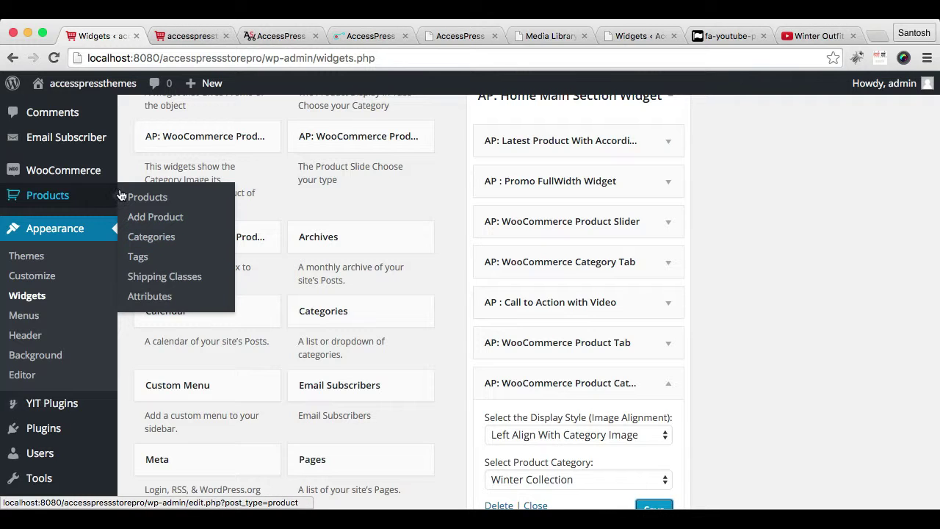
{"action": "right_click", "coordinate": [144, 237]}
{"action": "left_click", "coordinate": [197, 245]}
{"action": "left_click", "coordinate": [158, 41]}
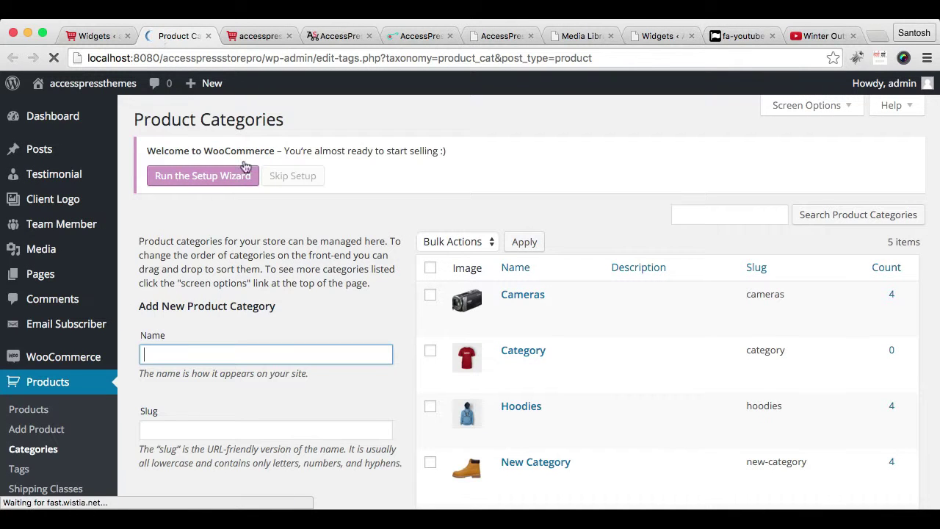
{"action": "scroll", "coordinate": [269, 355], "scroll_direction": "down", "scroll_amount": 10}
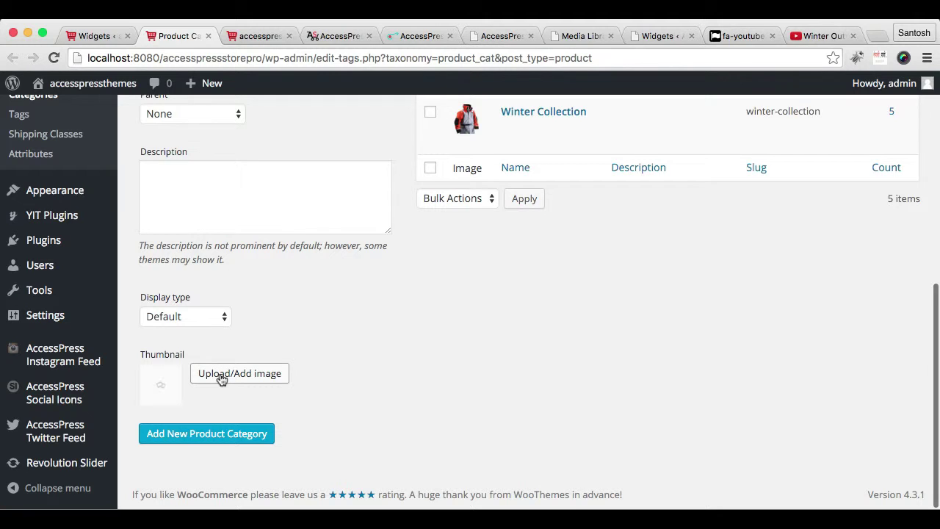
{"action": "scroll", "coordinate": [344, 374], "scroll_direction": "up", "scroll_amount": 5}
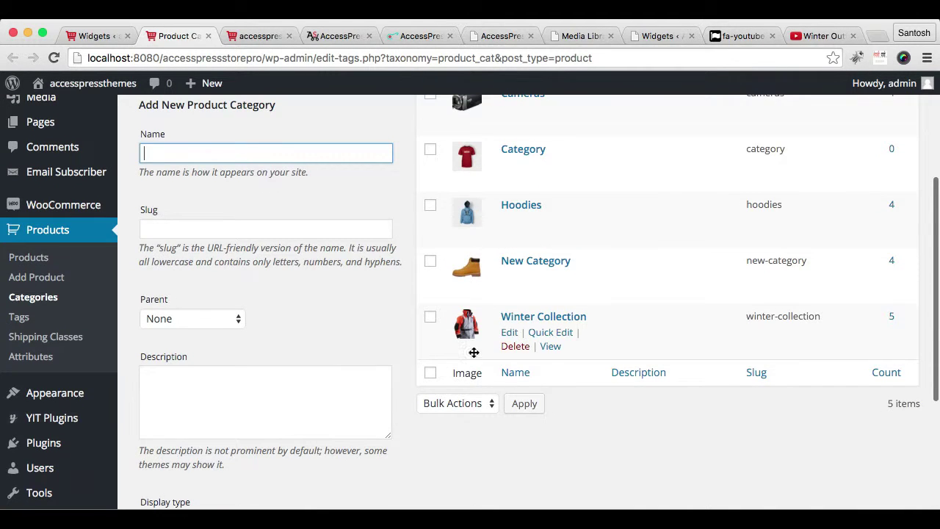
{"action": "scroll", "coordinate": [474, 353], "scroll_direction": "up", "scroll_amount": 3}
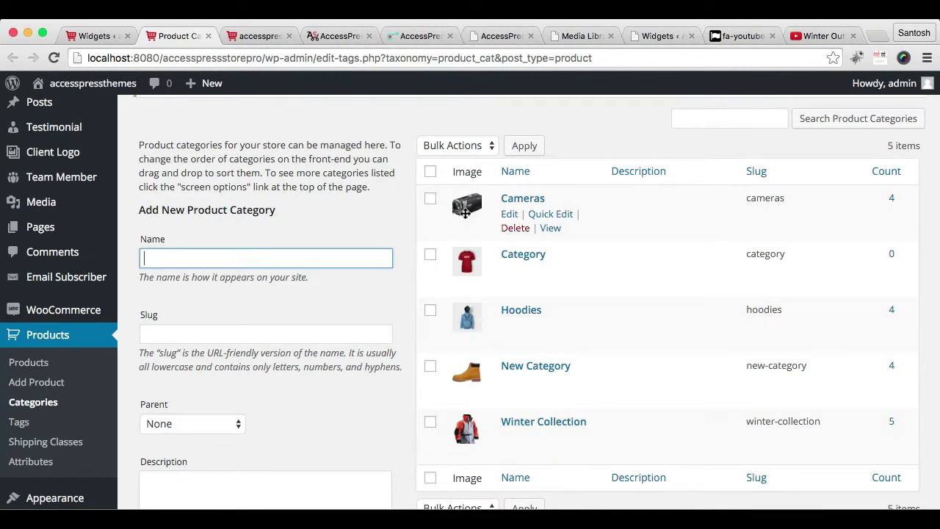
{"action": "left_click", "coordinate": [209, 35]}
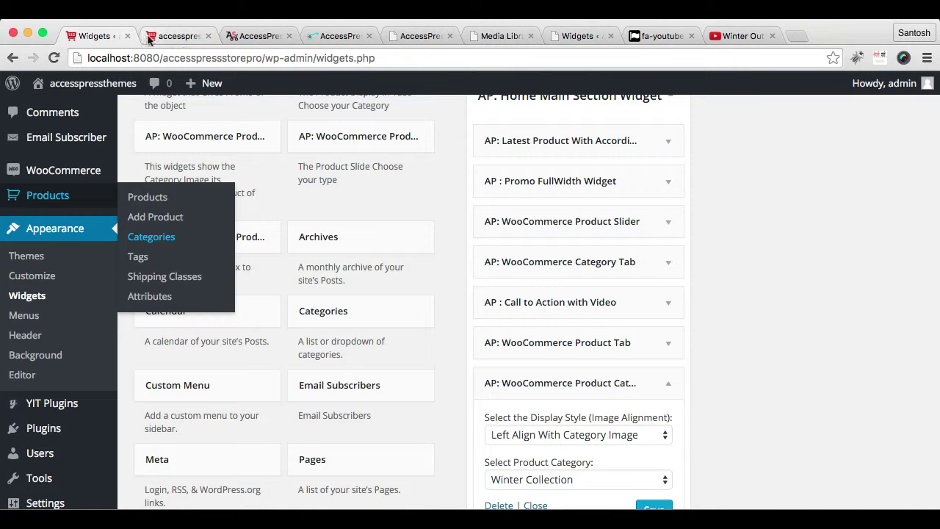
- Add the AP: Promo FullWidth Widget to the Home Main Section after checking the demo store
{"action": "left_click", "coordinate": [174, 38]}
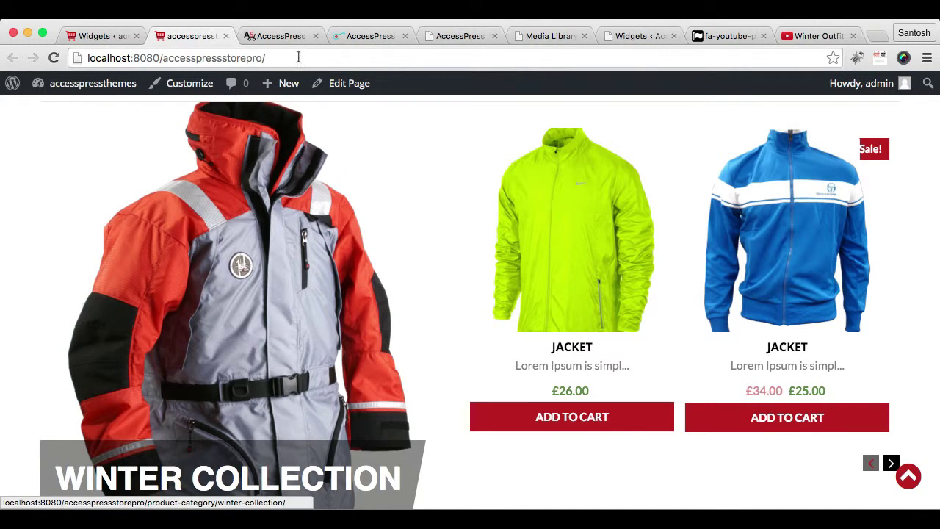
{"action": "left_click", "coordinate": [284, 37]}
{"action": "scroll", "coordinate": [360, 287], "scroll_direction": "down", "scroll_amount": 5}
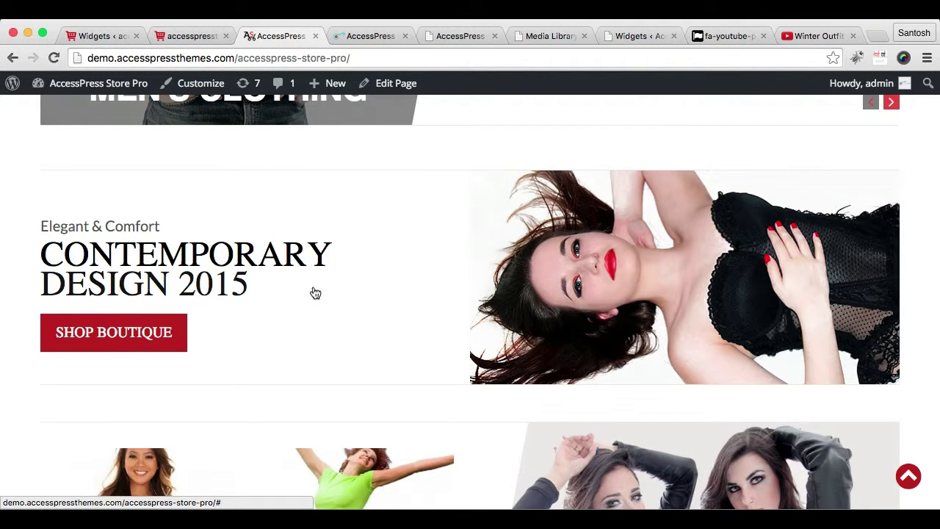
{"action": "left_click", "coordinate": [106, 36]}
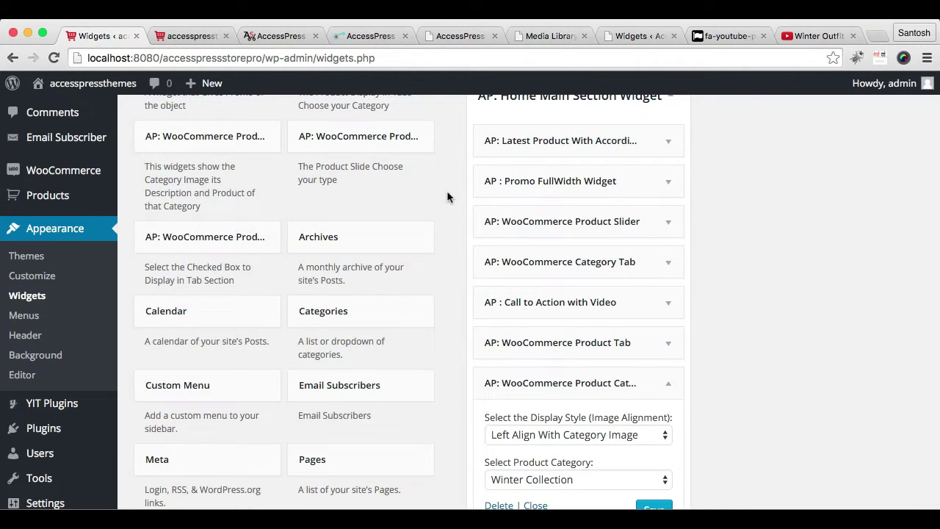
{"action": "scroll", "coordinate": [446, 196], "scroll_direction": "up", "scroll_amount": 5}
{"action": "left_click", "coordinate": [384, 255]}
{"action": "scroll", "coordinate": [414, 356], "scroll_direction": "down", "scroll_amount": 4}
{"action": "scroll", "coordinate": [456, 360], "scroll_direction": "down", "scroll_amount": 5}
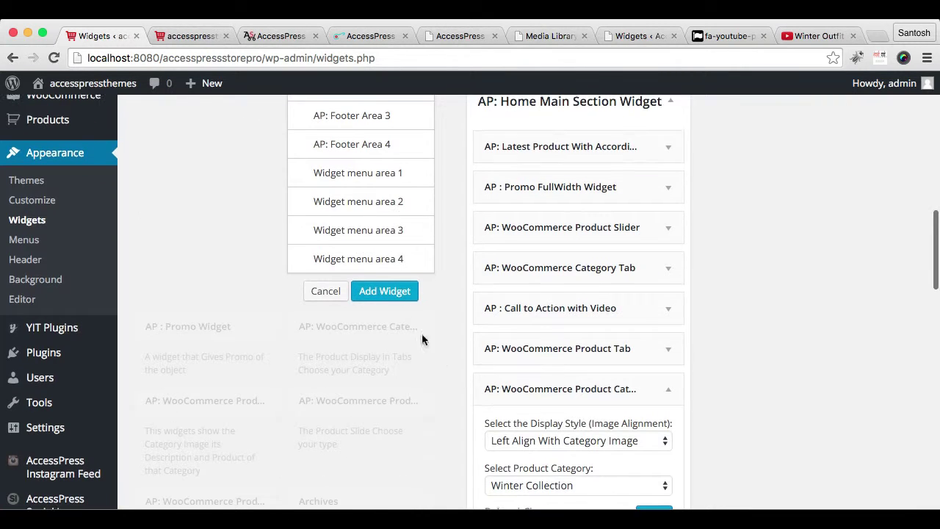
{"action": "left_click", "coordinate": [399, 296]}
{"action": "scroll", "coordinate": [800, 384], "scroll_direction": "down", "scroll_amount": 4}
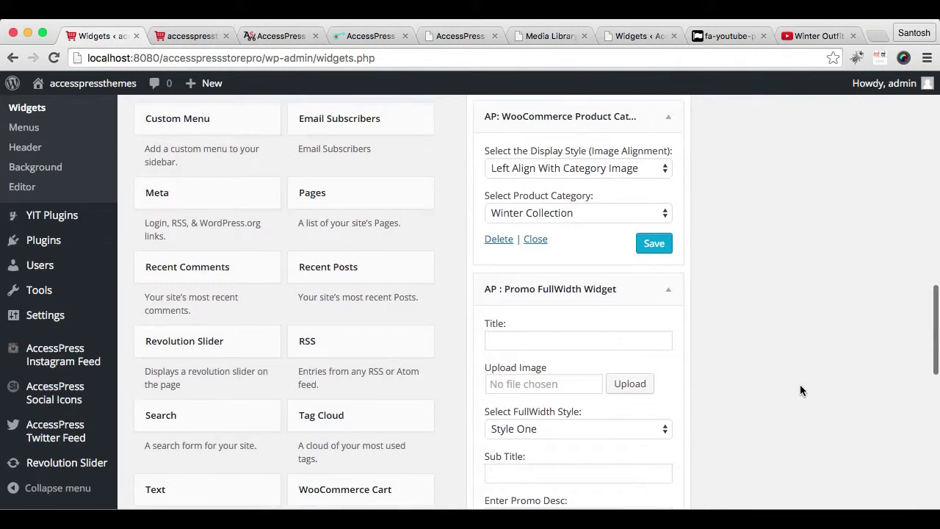
{"action": "left_click", "coordinate": [535, 240]}
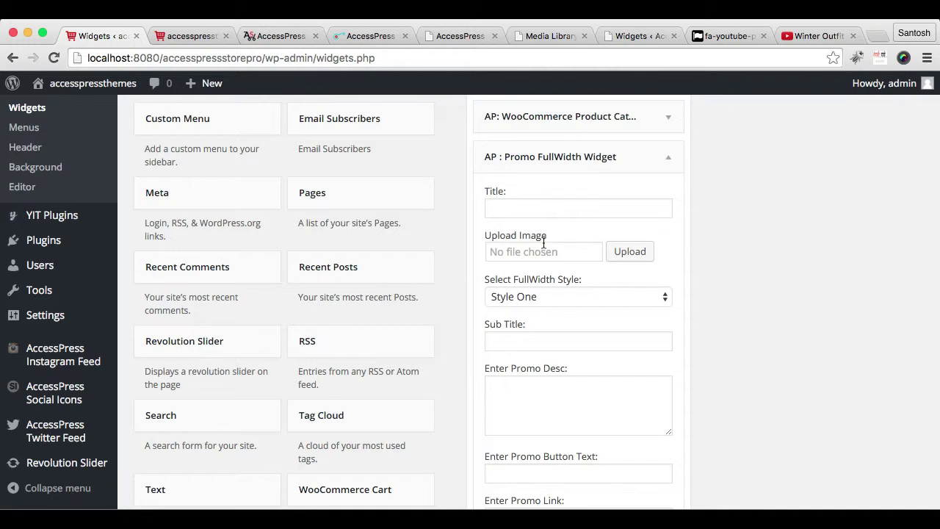
- Title the promo 'Title' and upload Contemp1 (1).jpg as its promo image
{"action": "left_click", "coordinate": [582, 213]}
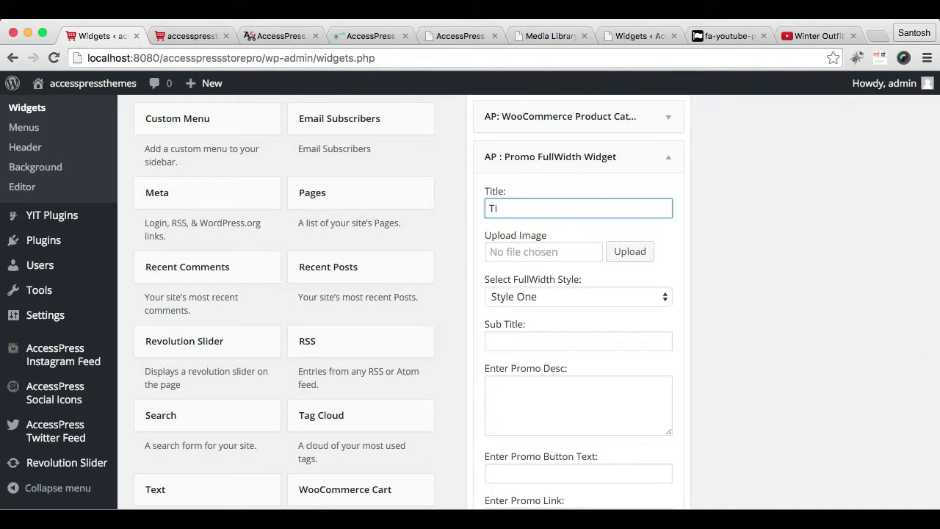
{"action": "left_click", "coordinate": [643, 254]}
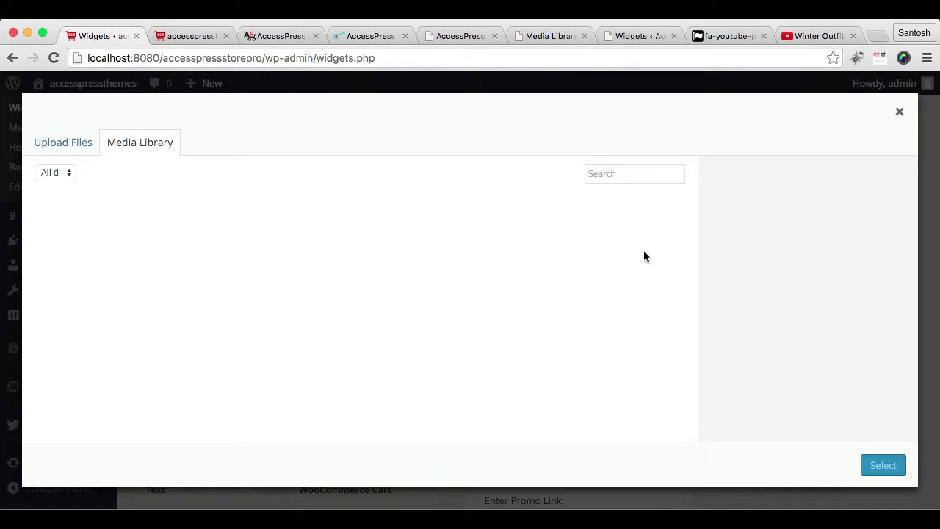
{"action": "left_click", "coordinate": [66, 146]}
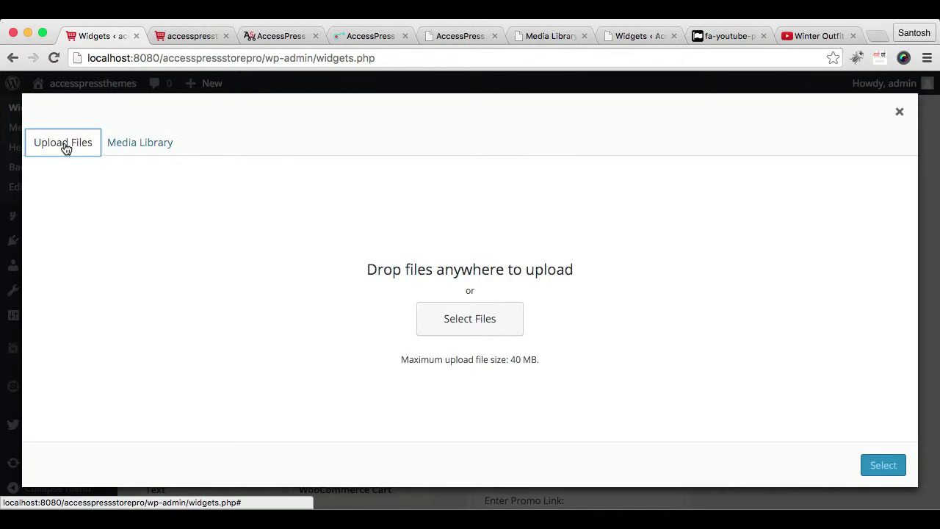
{"action": "left_click_drag", "start_coordinate": [0, 390], "coordinate": [292, 363]}
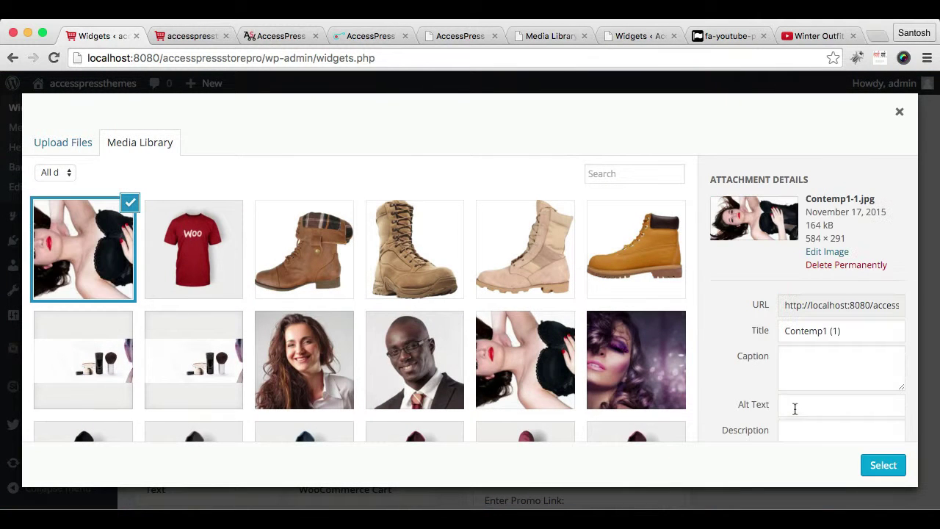
{"action": "left_click", "coordinate": [883, 465]}
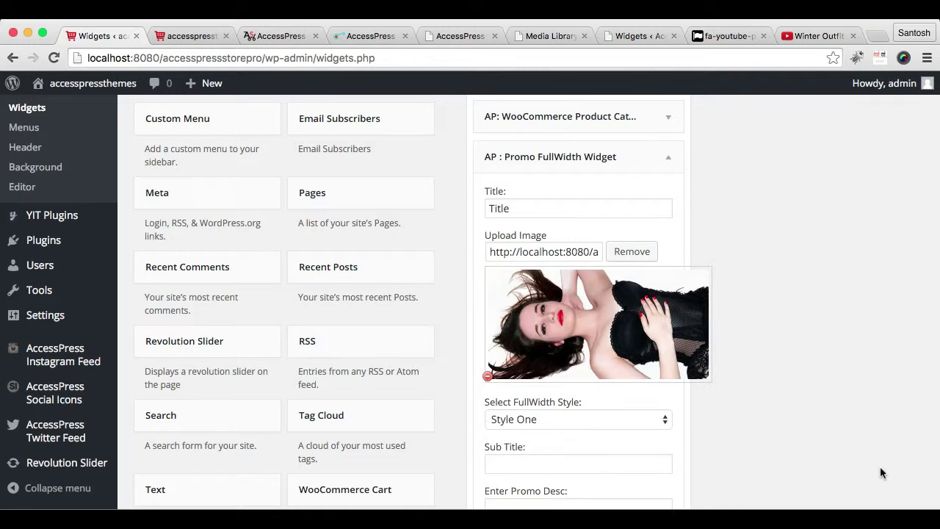
{"action": "scroll", "coordinate": [837, 451], "scroll_direction": "down", "scroll_amount": 5}
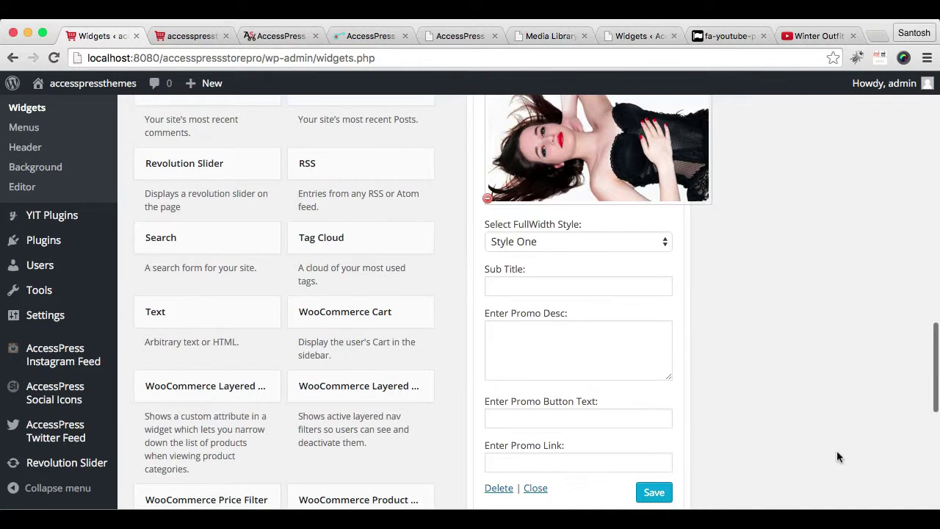
- Give the promo Style Two, subtitle 'contemporary 2015' and button text 'Click here', then save
{"action": "left_click", "coordinate": [657, 242]}
{"action": "left_click", "coordinate": [636, 254]}
{"action": "left_click", "coordinate": [636, 287]}
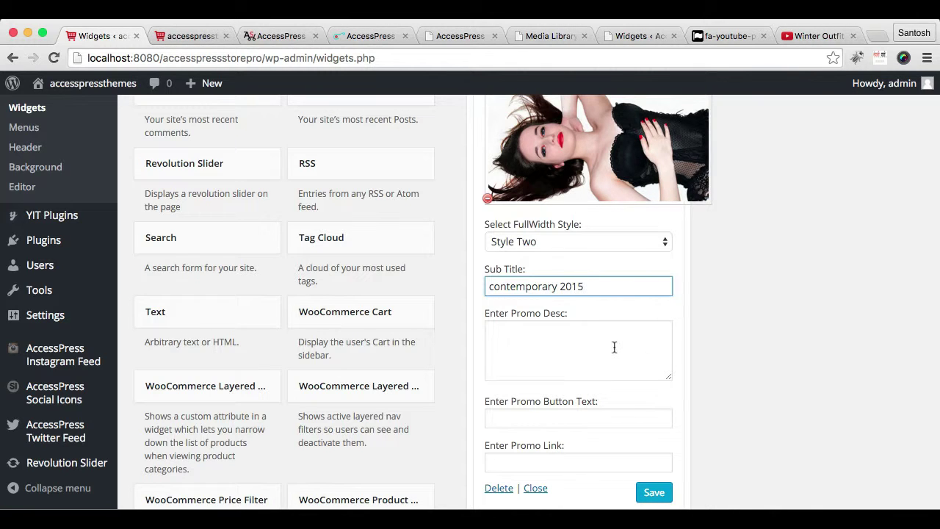
{"action": "scroll", "coordinate": [567, 358], "scroll_direction": "down", "scroll_amount": 3}
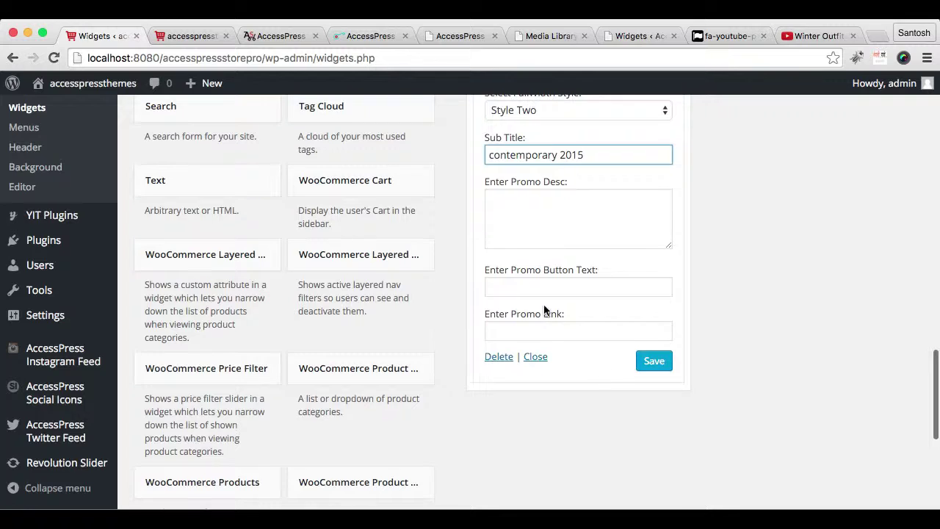
{"action": "left_click", "coordinate": [576, 285]}
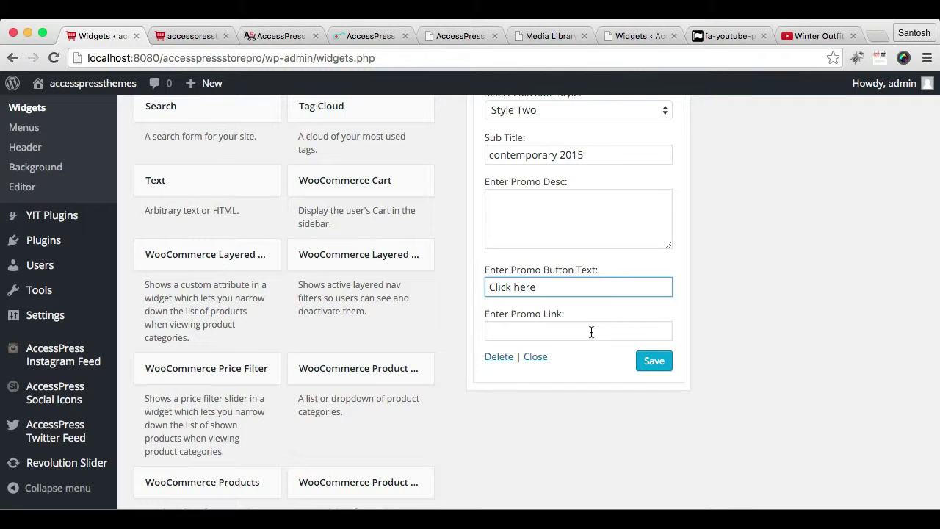
{"action": "left_click", "coordinate": [653, 362]}
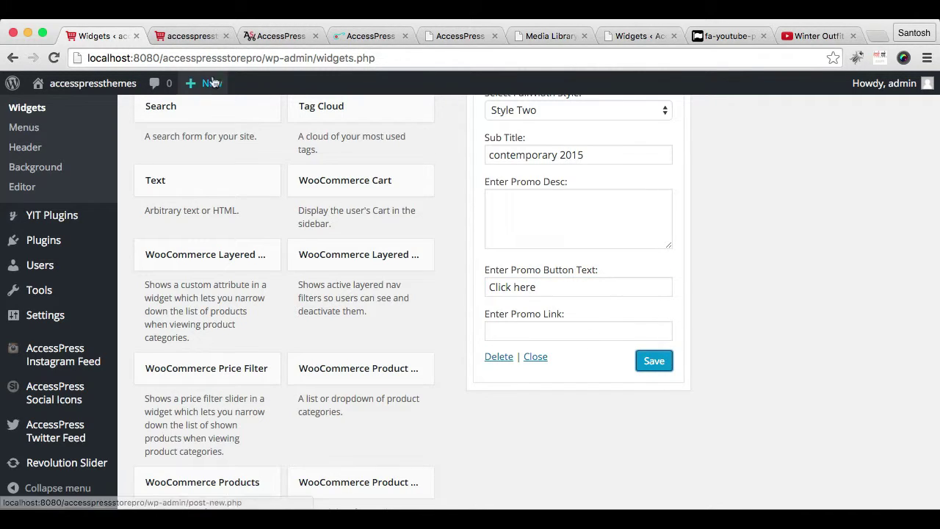
{"action": "left_click", "coordinate": [196, 37]}
{"action": "left_click", "coordinate": [276, 58]}
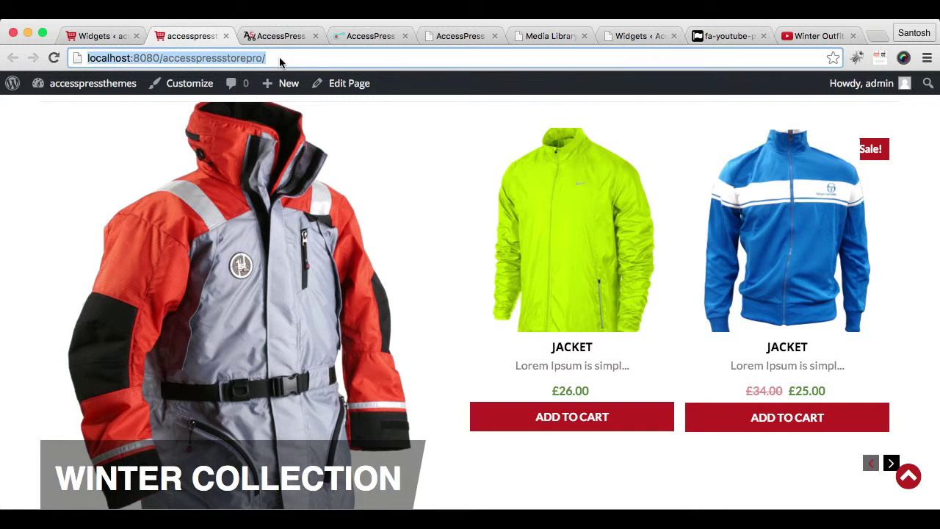
- Reload the storefront to see the CONTEMPORARY 2015 promo and compare it with the demo site
{"action": "key", "text": "Return"}
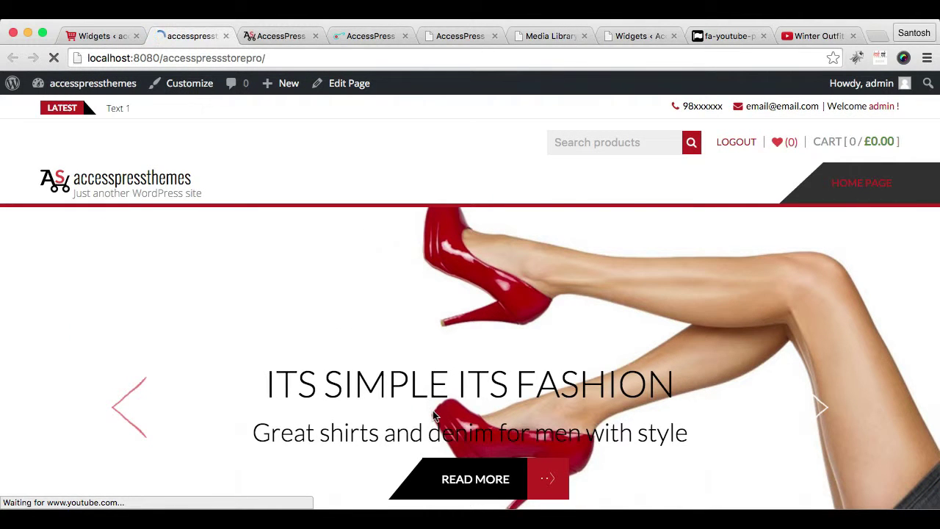
{"action": "scroll", "coordinate": [433, 416], "scroll_direction": "down", "scroll_amount": 20}
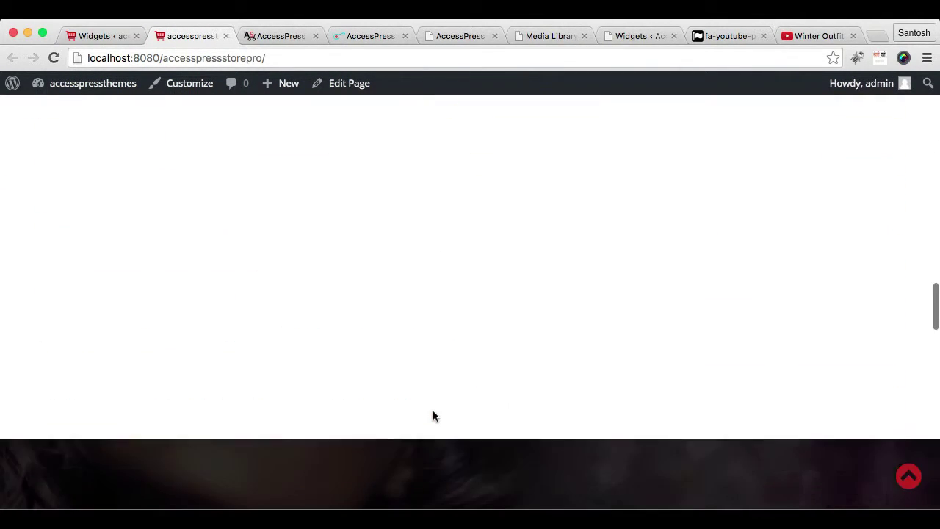
{"action": "scroll", "coordinate": [434, 416], "scroll_direction": "down", "scroll_amount": 15}
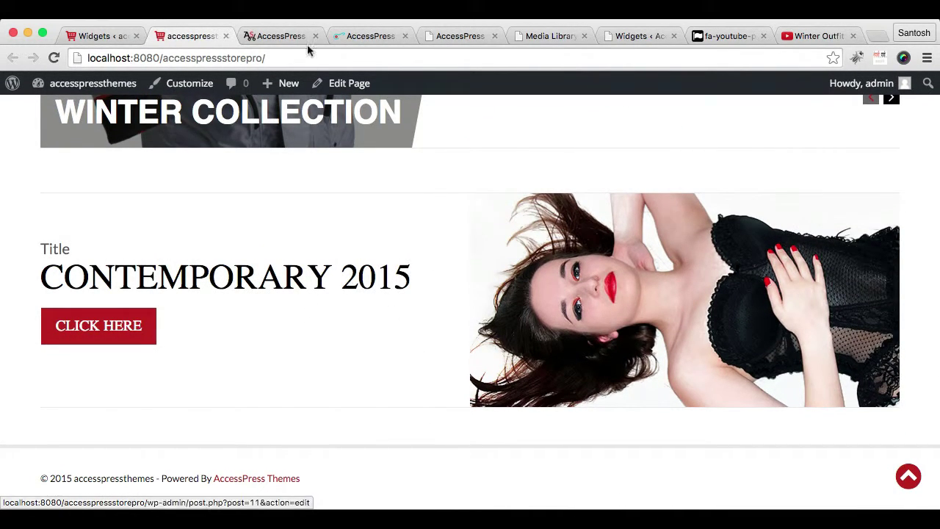
{"action": "left_click", "coordinate": [284, 39]}
{"action": "scroll", "coordinate": [384, 319], "scroll_direction": "down", "scroll_amount": 5}
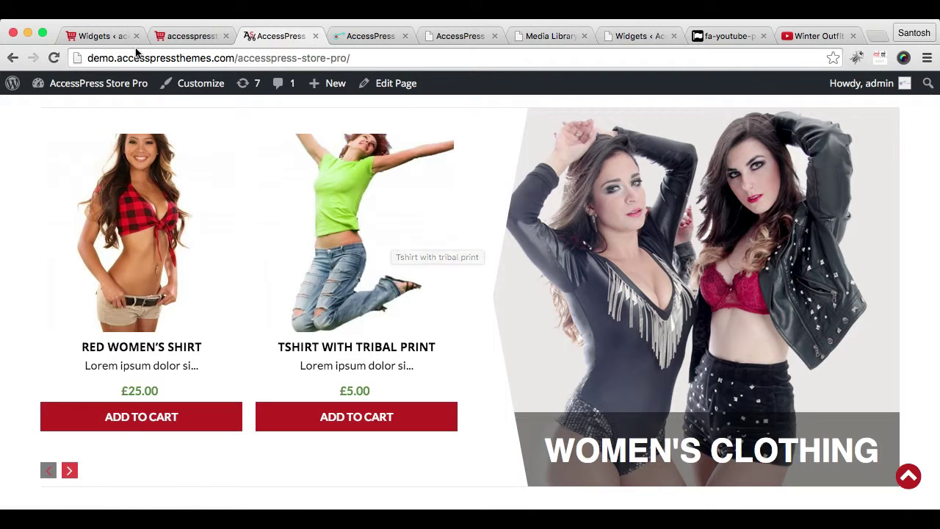
{"action": "left_click", "coordinate": [95, 36]}
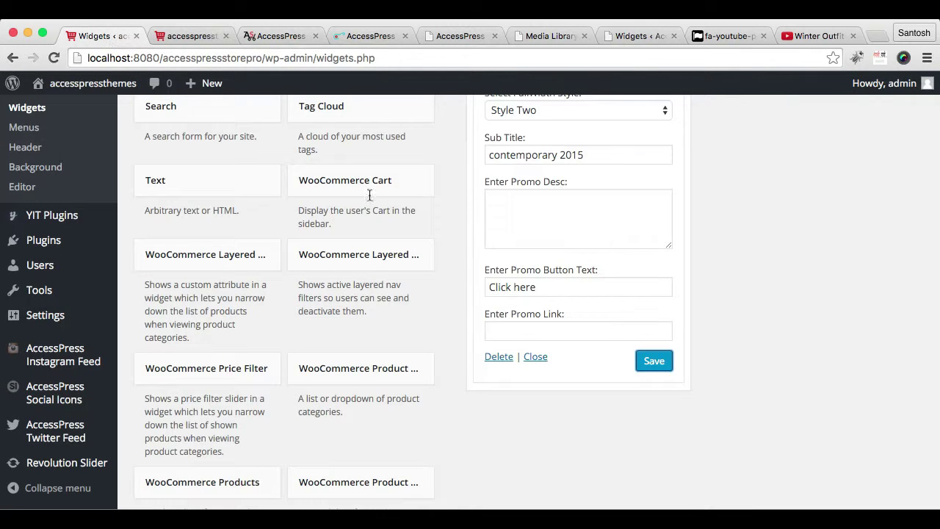
- Add a second AP: WooCommerce Product Category widget to the Home Main Section
{"action": "left_click", "coordinate": [535, 356]}
{"action": "scroll", "coordinate": [565, 226], "scroll_direction": "up", "scroll_amount": 10}
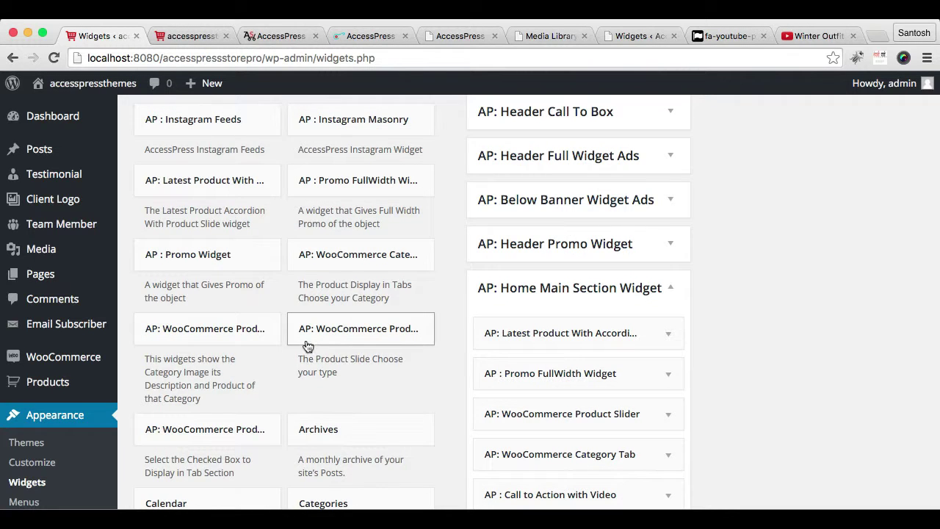
{"action": "left_click", "coordinate": [234, 343]}
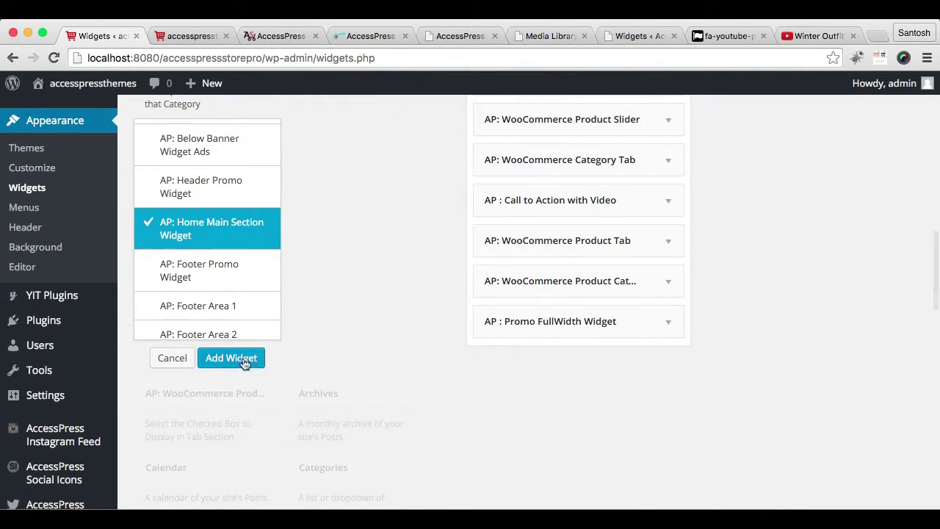
{"action": "left_click", "coordinate": [233, 357]}
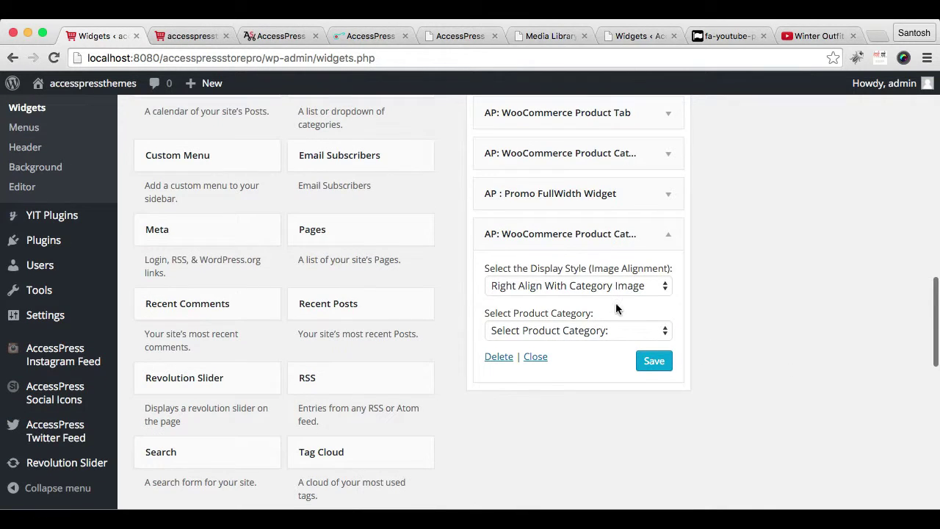
{"action": "left_click", "coordinate": [635, 158]}
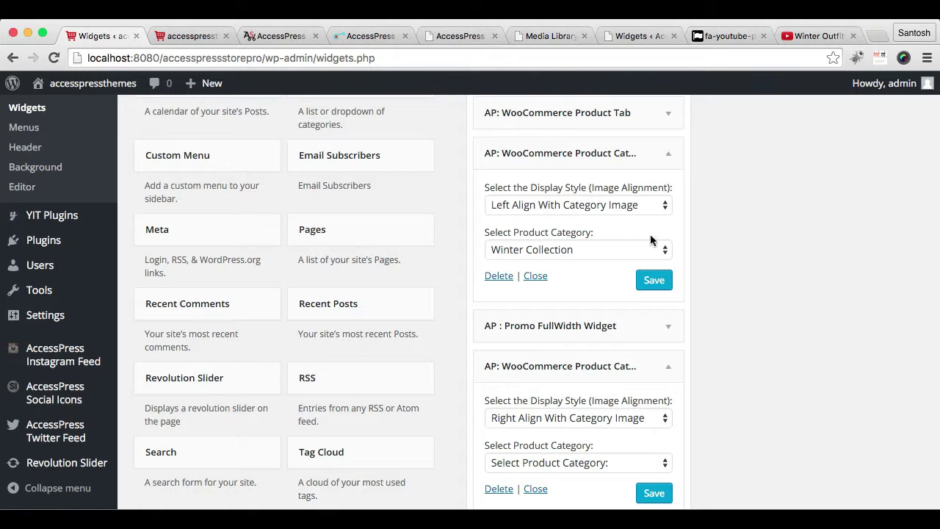
{"action": "left_click", "coordinate": [667, 156]}
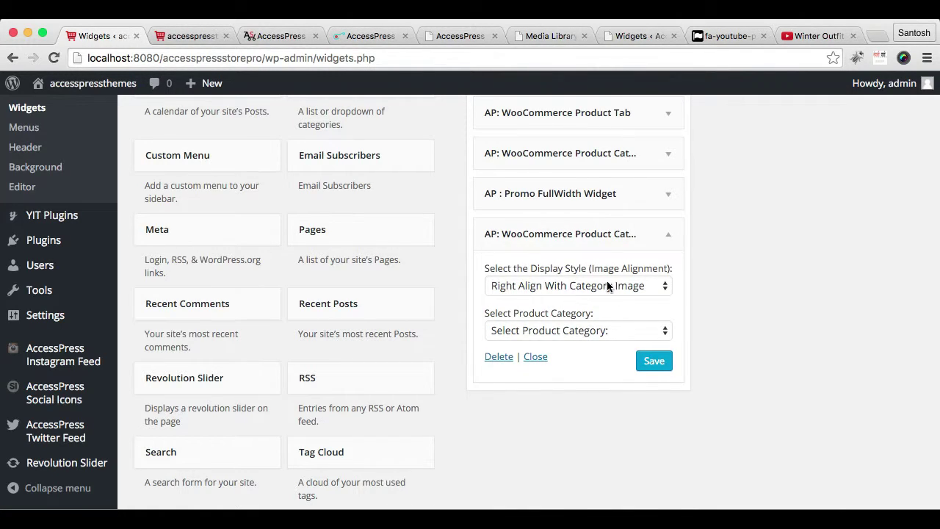
- Choose Hoodies as the new widget's category and save it
{"action": "left_click", "coordinate": [636, 332]}
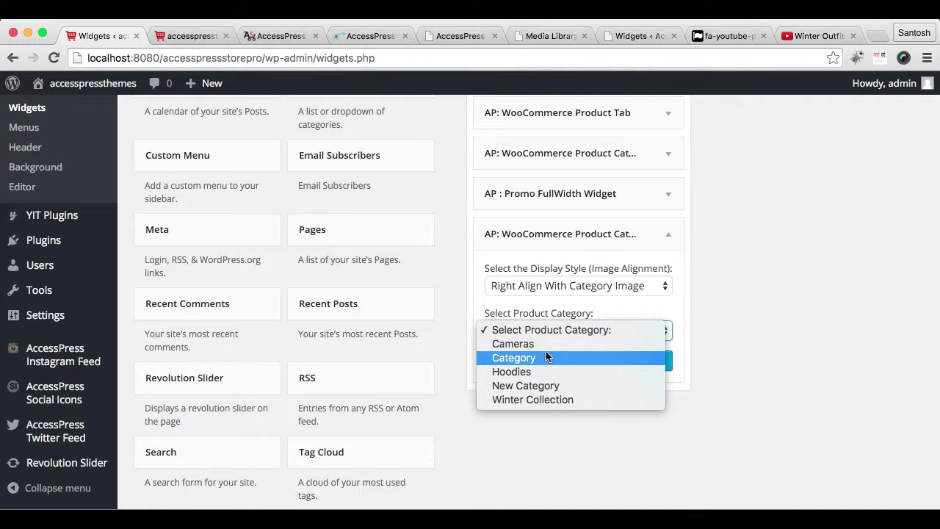
{"action": "left_click", "coordinate": [544, 373]}
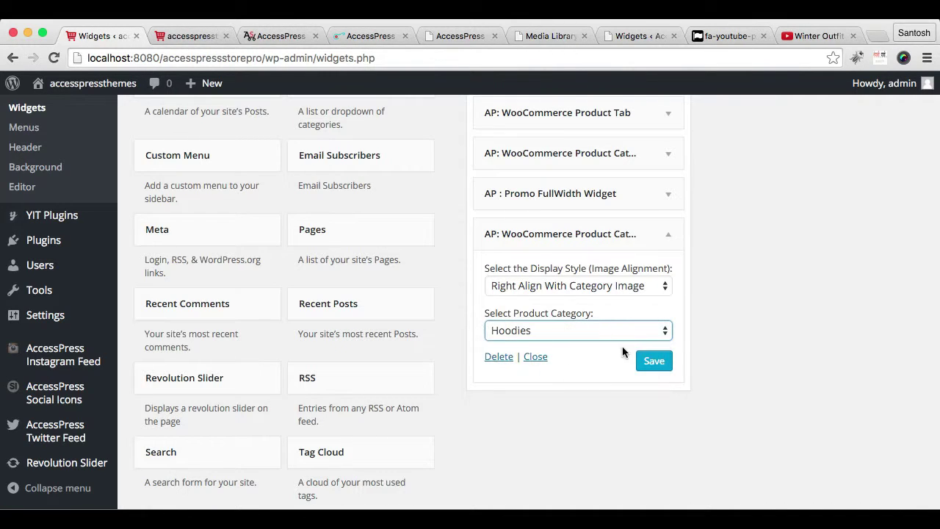
{"action": "left_click", "coordinate": [655, 362]}
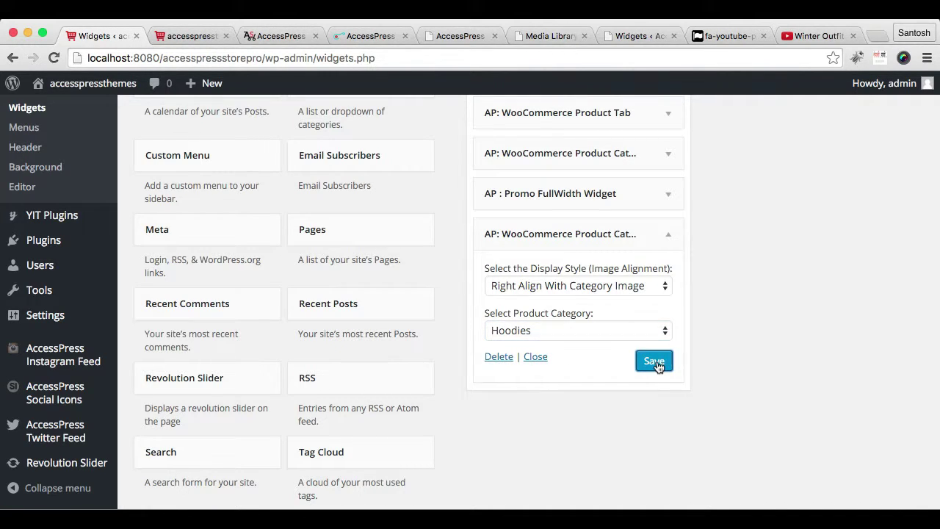
{"action": "left_click", "coordinate": [191, 36]}
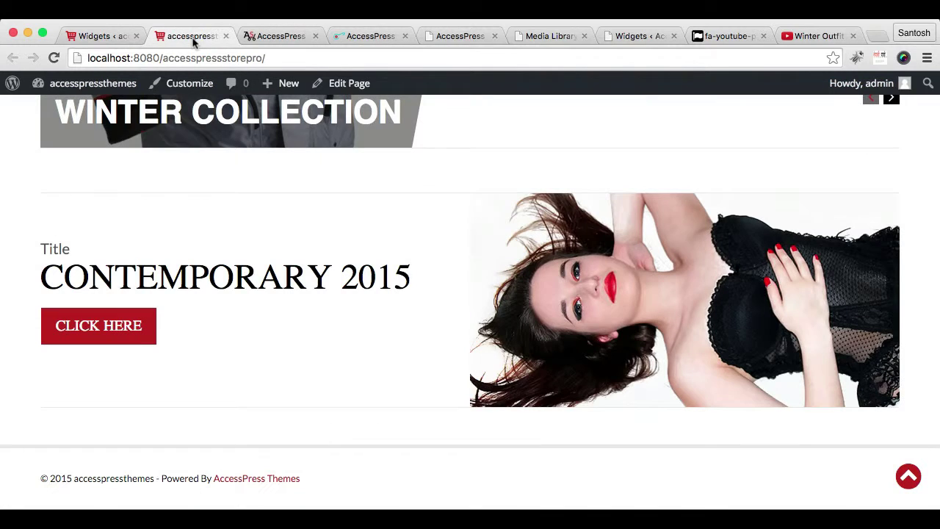
- Reload the storefront and check the Hoodies image sits right of the hoodie products, below Contemporary 2015
{"action": "left_click", "coordinate": [290, 58]}
{"action": "key", "text": "Return"}
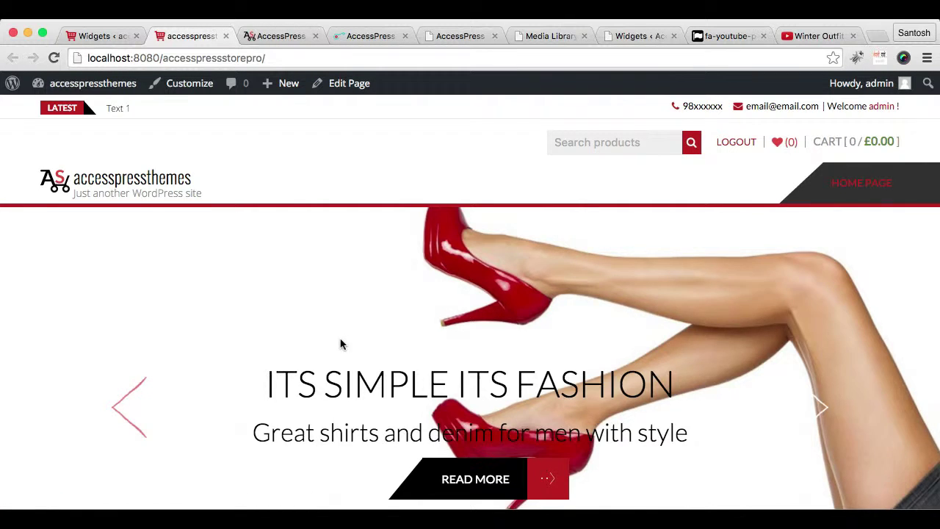
{"action": "scroll", "coordinate": [340, 344], "scroll_direction": "down", "scroll_amount": 20}
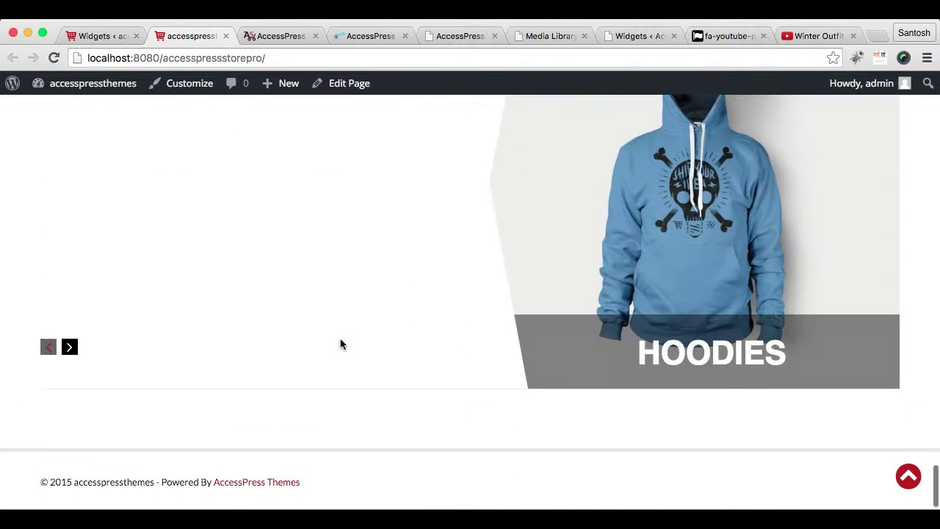
{"action": "scroll", "coordinate": [340, 344], "scroll_direction": "up", "scroll_amount": 3}
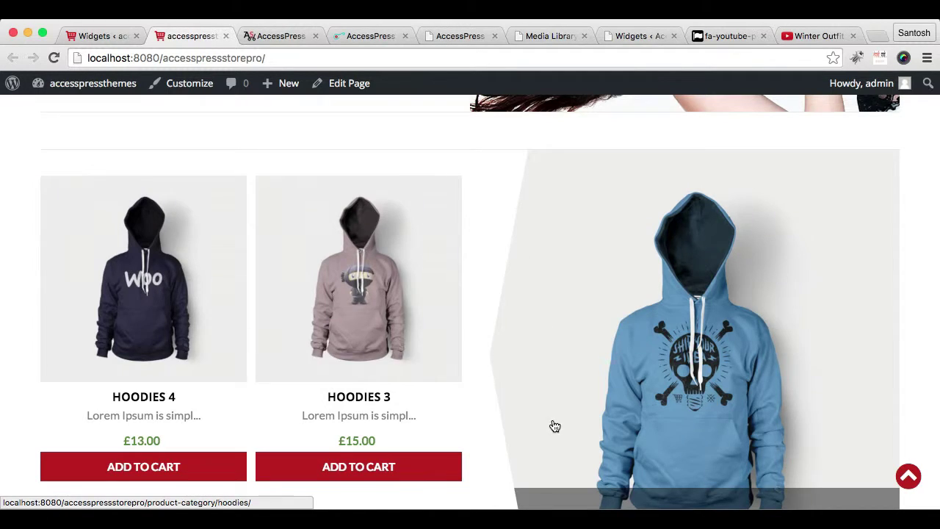
{"action": "scroll", "coordinate": [555, 426], "scroll_direction": "down", "scroll_amount": 2}
{"action": "scroll", "coordinate": [555, 426], "scroll_direction": "up", "scroll_amount": 15}
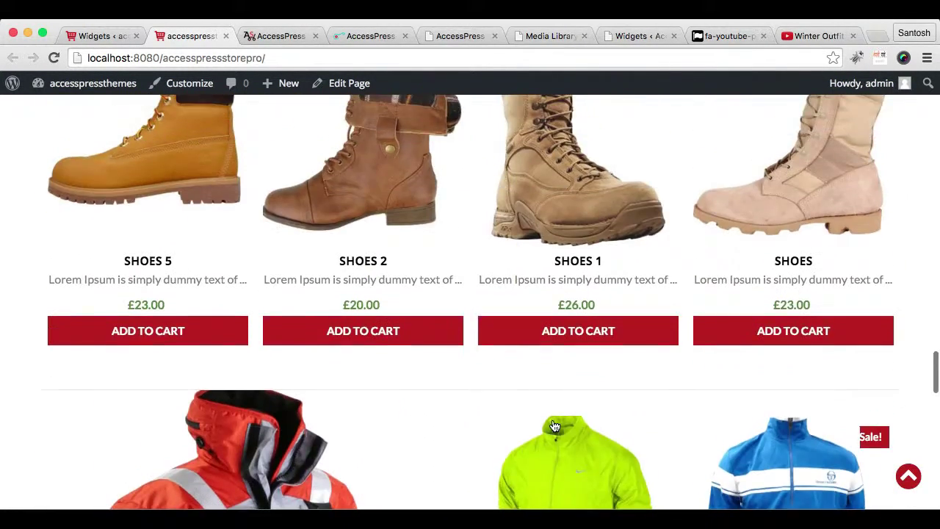
{"action": "scroll", "coordinate": [555, 426], "scroll_direction": "up", "scroll_amount": 3}
{"action": "scroll", "coordinate": [554, 426], "scroll_direction": "down", "scroll_amount": 12}
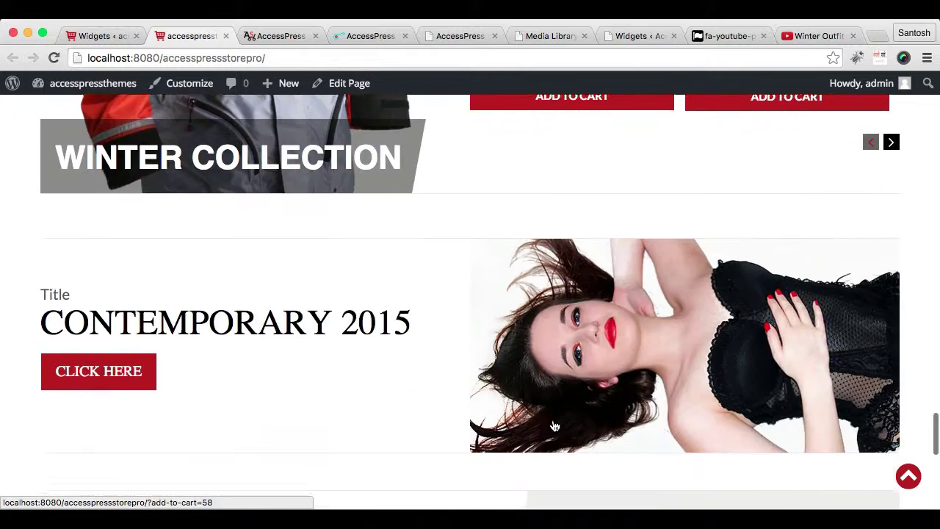
{"action": "scroll", "coordinate": [555, 426], "scroll_direction": "down", "scroll_amount": 7}
{"action": "scroll", "coordinate": [554, 425], "scroll_direction": "up", "scroll_amount": 9}
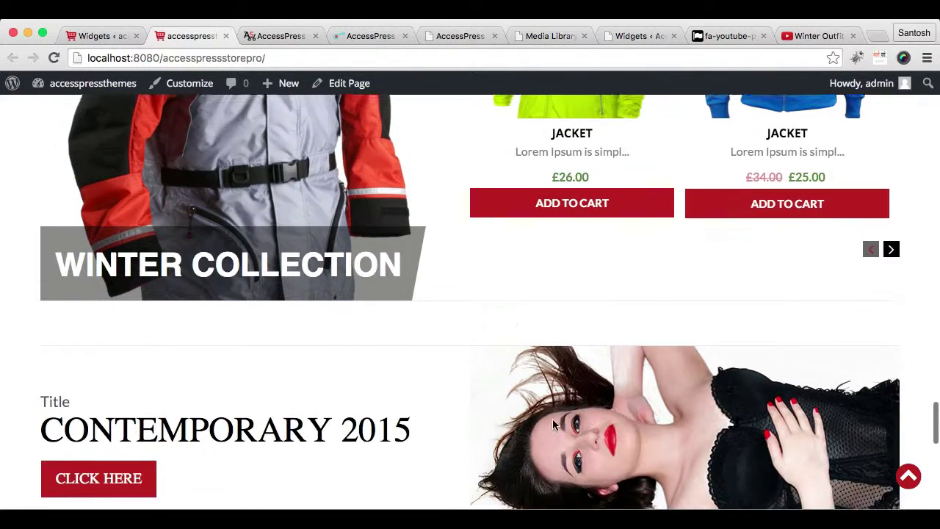
{"action": "scroll", "coordinate": [553, 421], "scroll_direction": "up", "scroll_amount": 1}
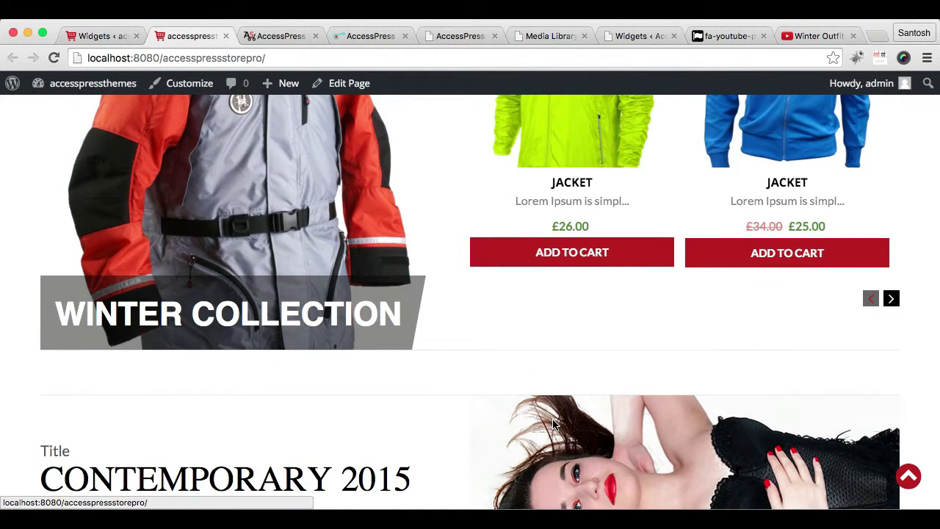